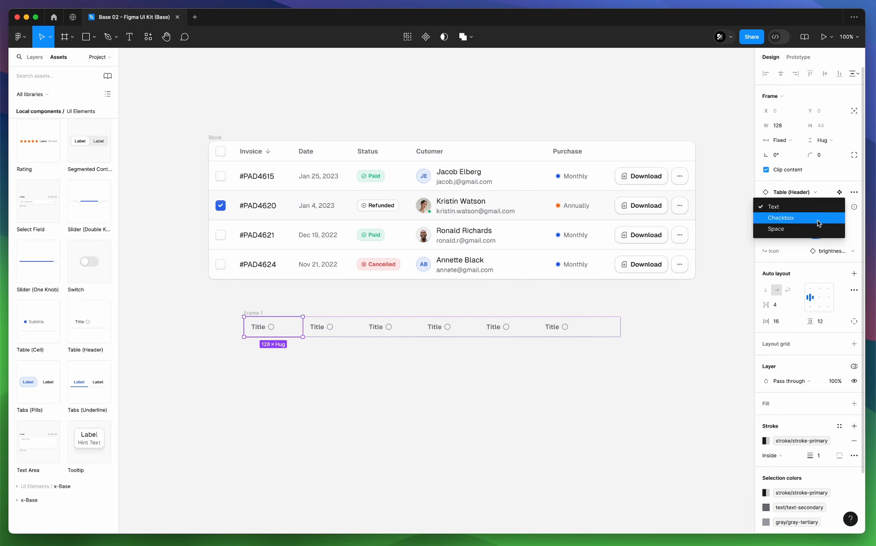
# Change the first and last header cells to the Space type and set the last one's width to 191.
pyautogui.click(816, 229)
pyautogui.click(565, 325)
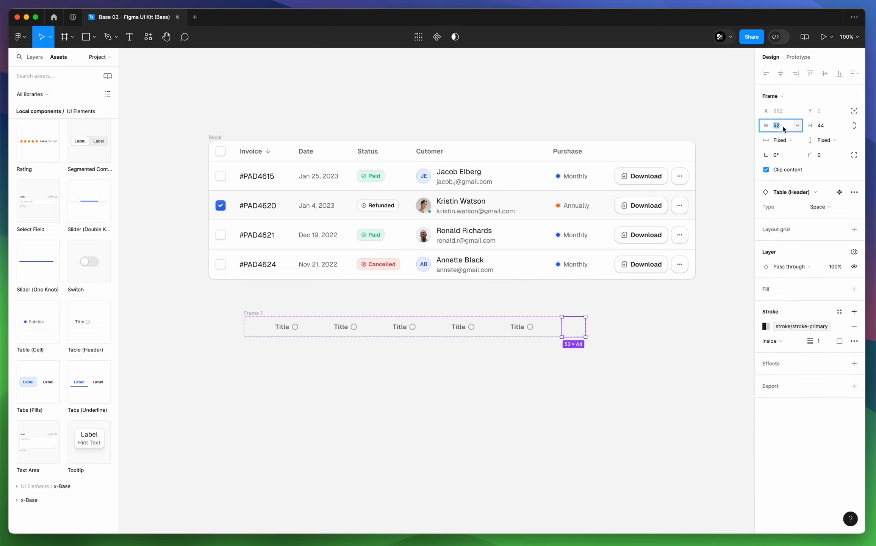
pyautogui.write('192')
pyautogui.press('Return')
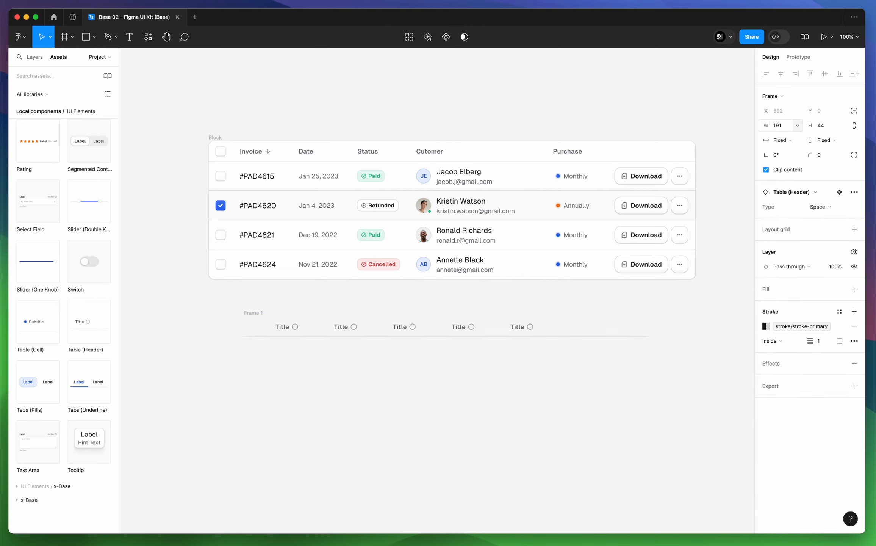
# Set the fourth Title cell in the header row to fill the container's width.
pyautogui.click(521, 327)
pyautogui.click(474, 326)
pyautogui.click(782, 139)
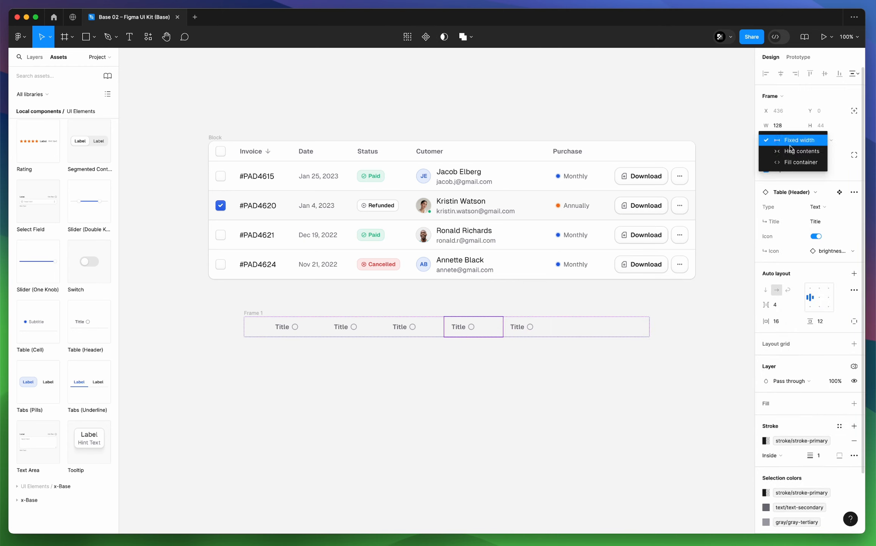
pyautogui.click(790, 162)
pyautogui.click(447, 366)
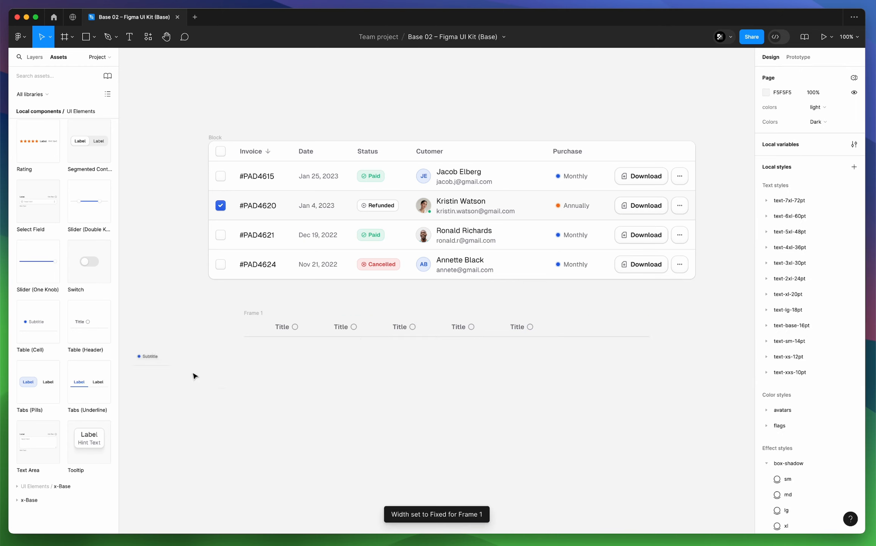
# Build a row of seven side-by-side Table (Cell) instances beneath the header and wrap it in auto layout.
pyautogui.moveTo(194, 376); pyautogui.dragTo(281, 360)
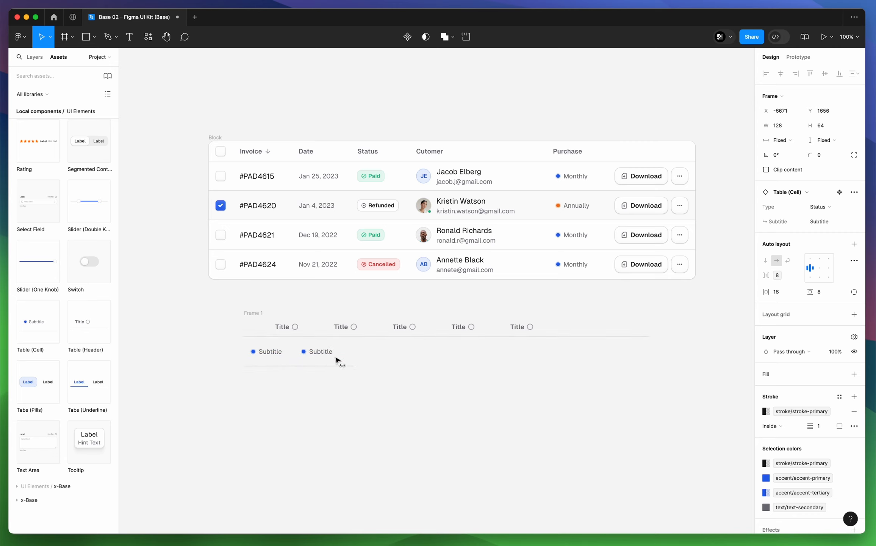
pyautogui.press('super+d')
pyautogui.press('super+d')
pyautogui.press('super+d')
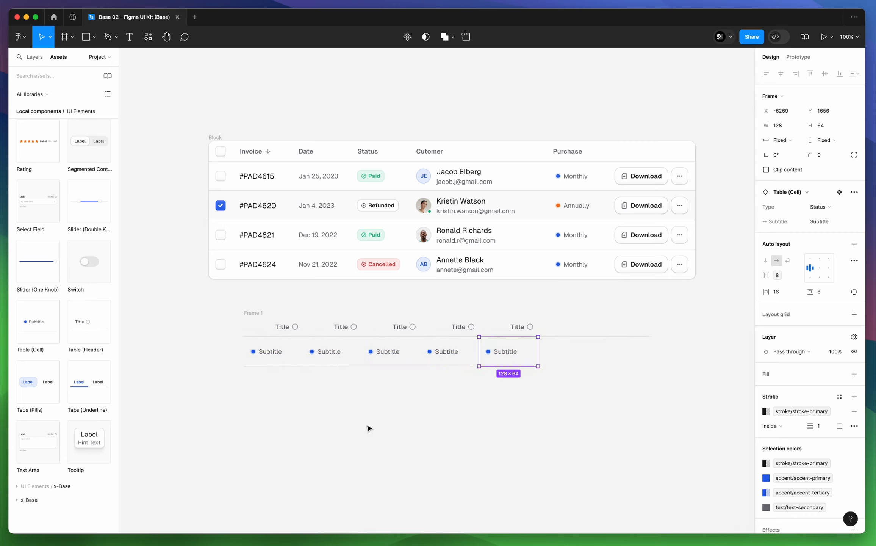
pyautogui.press('super+d')
pyautogui.press('super+d')
pyautogui.moveTo(659, 397); pyautogui.dragTo(216, 334)
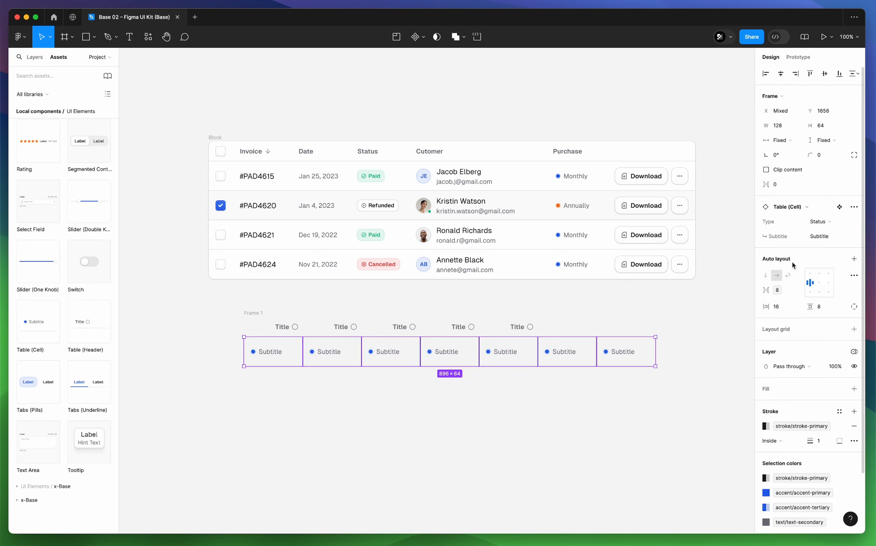
pyautogui.click(854, 258)
# Change the first cell of the new row to the Checkbox type.
pyautogui.click(287, 356)
pyautogui.click(790, 141)
pyautogui.click(819, 206)
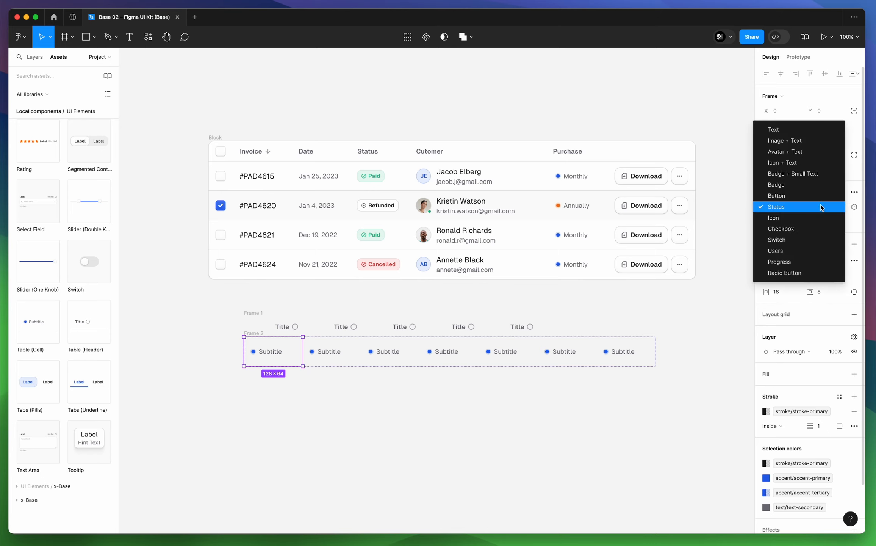
pyautogui.click(781, 228)
# Change the row's second cell to the Text type and turn off its Small Text.
pyautogui.click(313, 358)
pyautogui.click(820, 207)
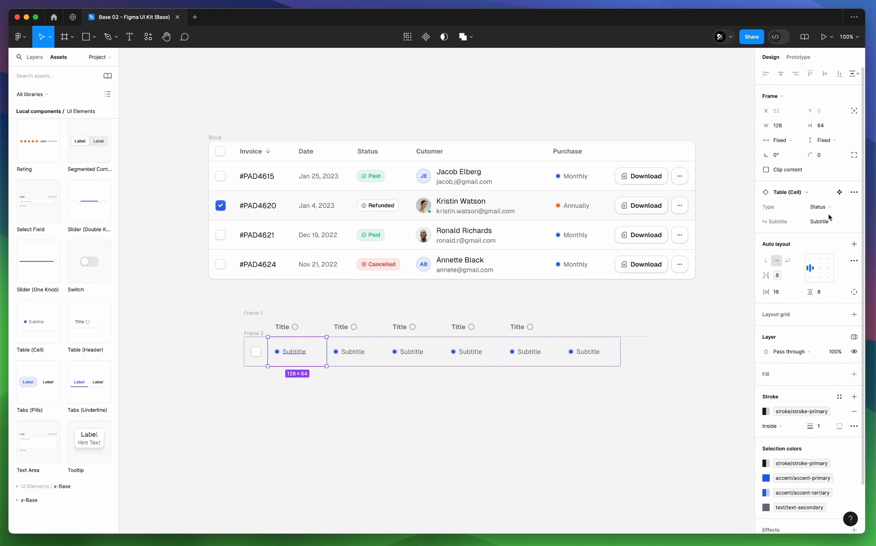
pyautogui.click(795, 128)
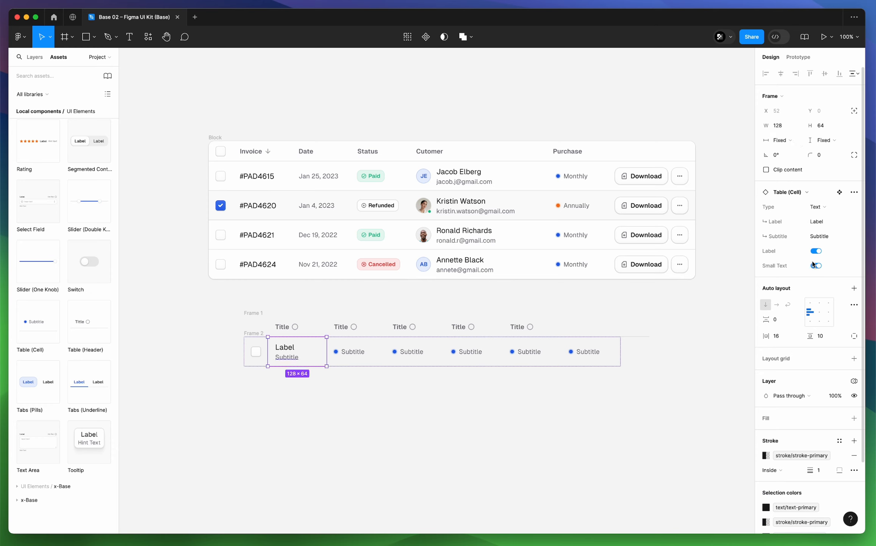
pyautogui.click(815, 264)
# Change the row's third cell to the Text type and turn off its Label.
pyautogui.click(352, 357)
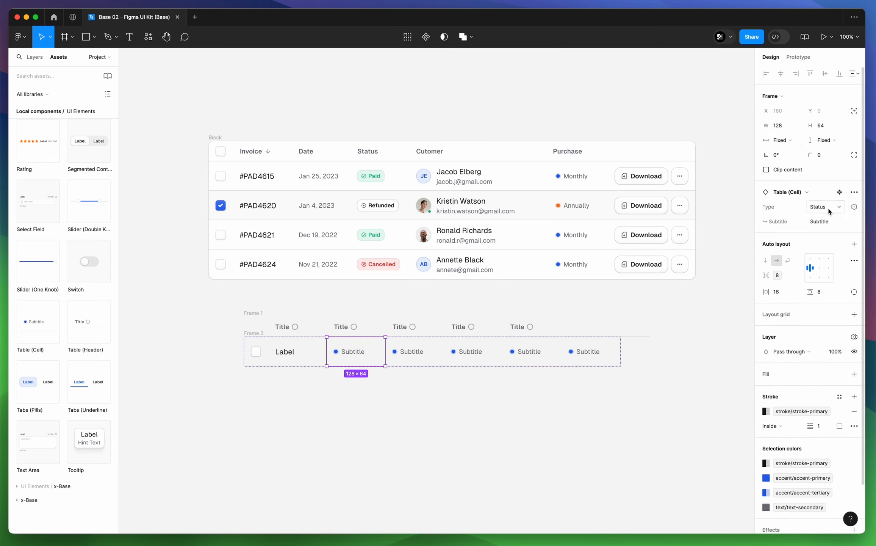
pyautogui.click(827, 207)
pyautogui.click(818, 129)
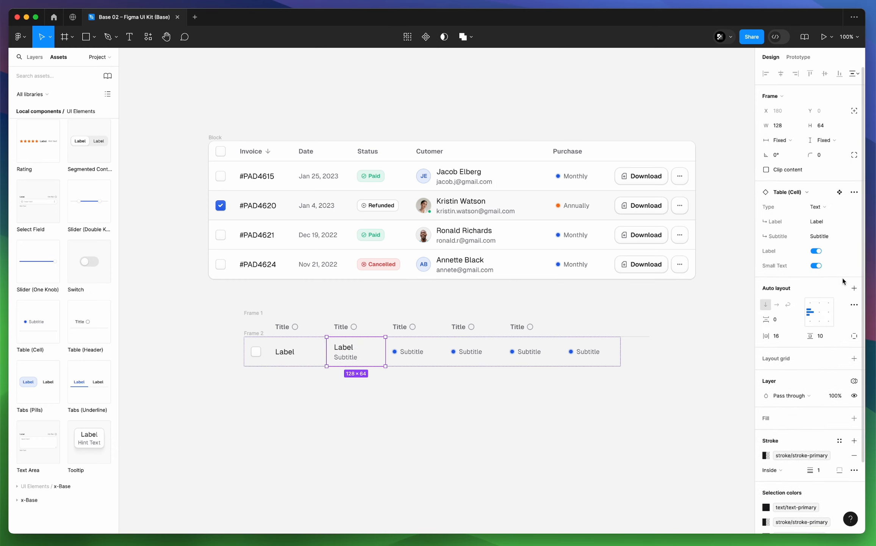
pyautogui.click(816, 251)
# Change the row's fourth cell to the Badge type and hide two badges so only Badge 1 remains.
pyautogui.click(426, 363)
pyautogui.click(823, 206)
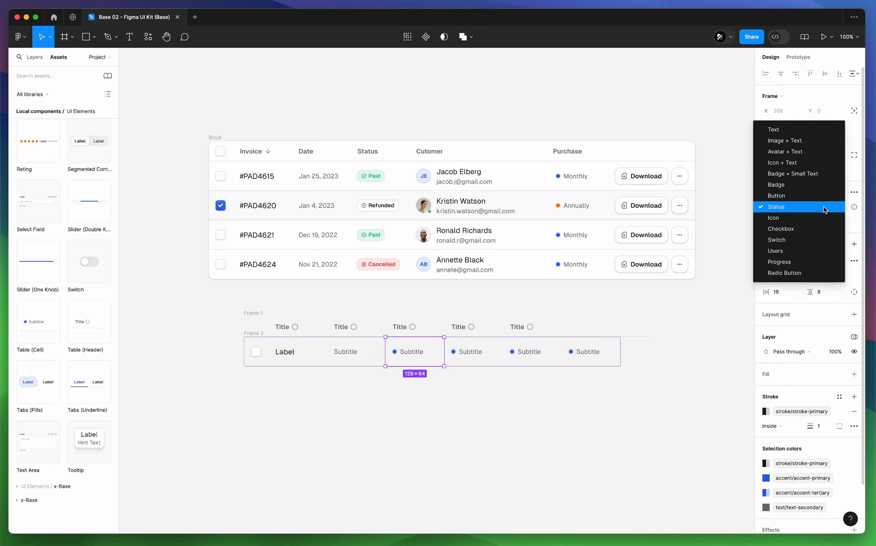
pyautogui.click(818, 185)
pyautogui.click(815, 250)
pyautogui.click(816, 236)
# Change the row's fifth cell to the Avatar + Text type.
pyautogui.click(469, 356)
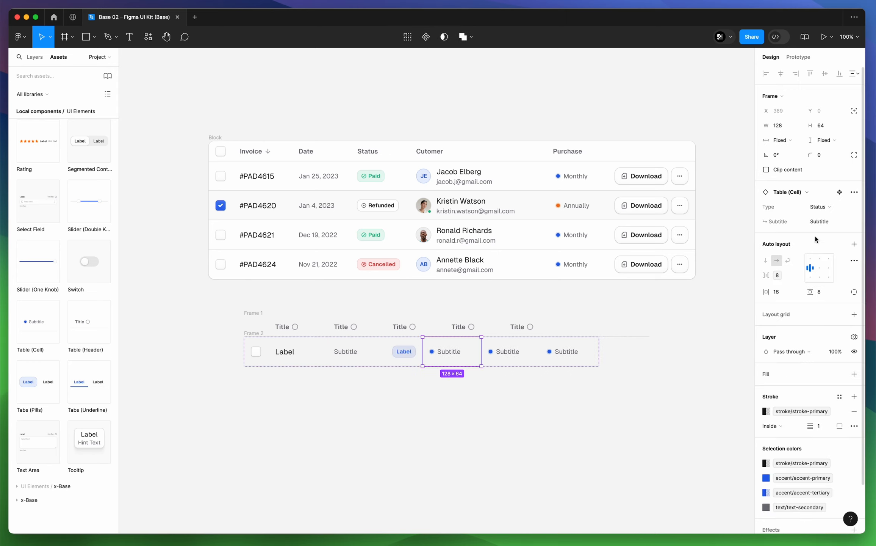
pyautogui.click(822, 207)
pyautogui.click(814, 153)
pyautogui.click(544, 352)
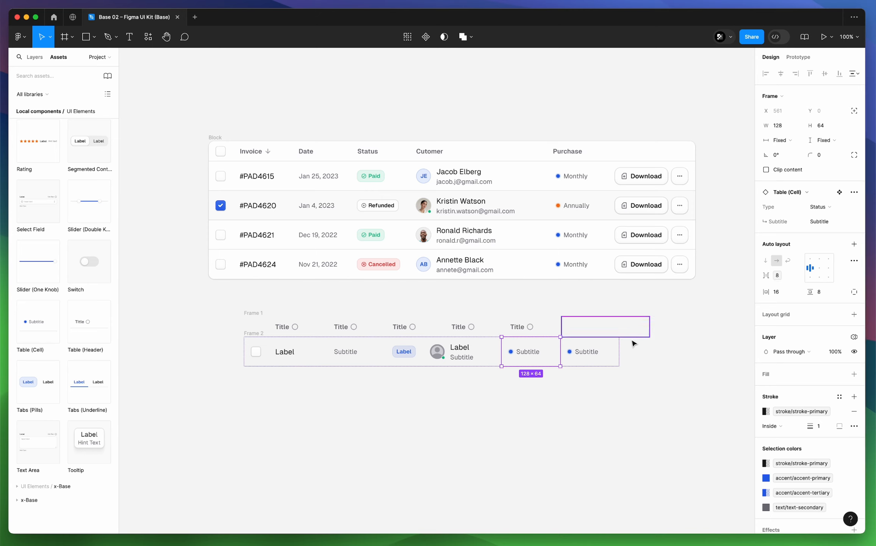
# Change the row's last cell to the Button type and turn off Button 3.
pyautogui.click(606, 349)
pyautogui.click(819, 207)
pyautogui.click(820, 196)
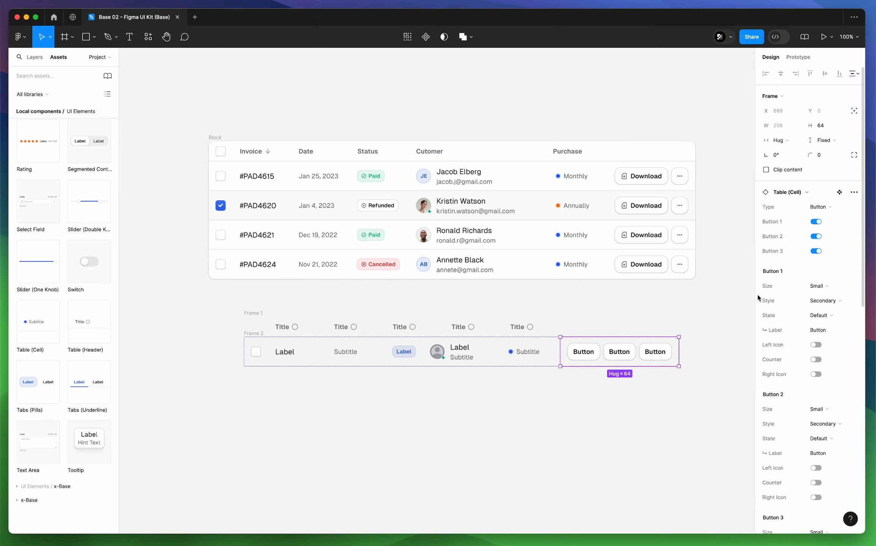
pyautogui.click(816, 251)
# Swap the second button in the last cell for an Icon Button component.
pyautogui.click(622, 354)
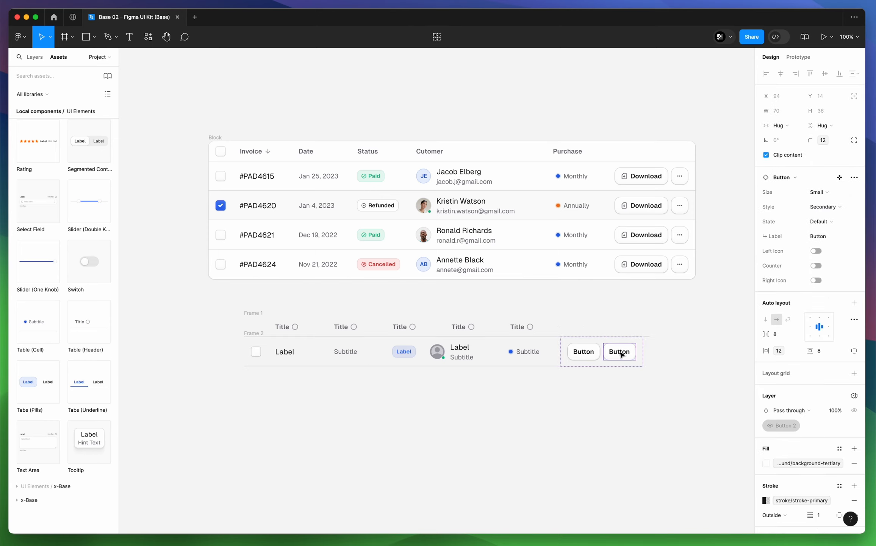
pyautogui.click(794, 178)
pyautogui.click(796, 366)
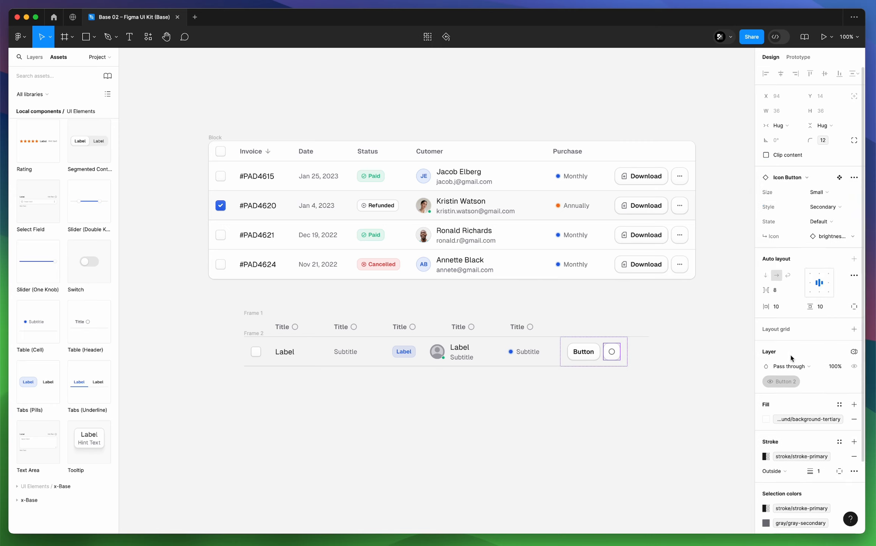
pyautogui.click(658, 358)
# Enable the first button's left icon, swap it for the sim card download icon, and label the button Download.
pyautogui.click(591, 354)
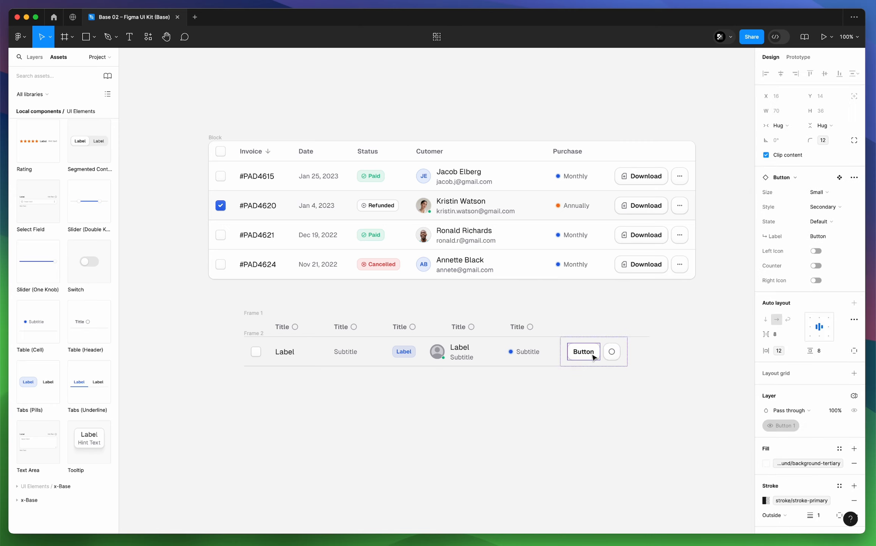
pyautogui.click(816, 250)
pyautogui.click(832, 266)
pyautogui.write('download')
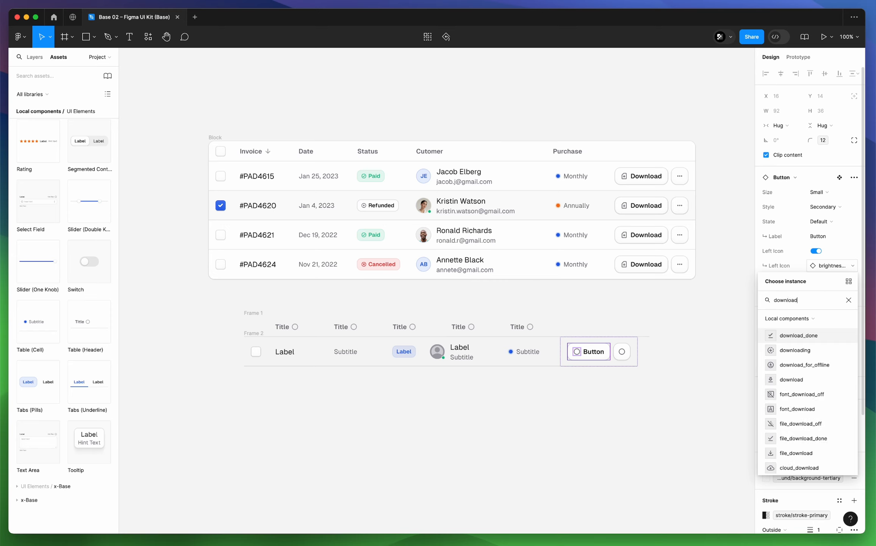
pyautogui.scroll(-2, 804, 379)
pyautogui.click(800, 424)
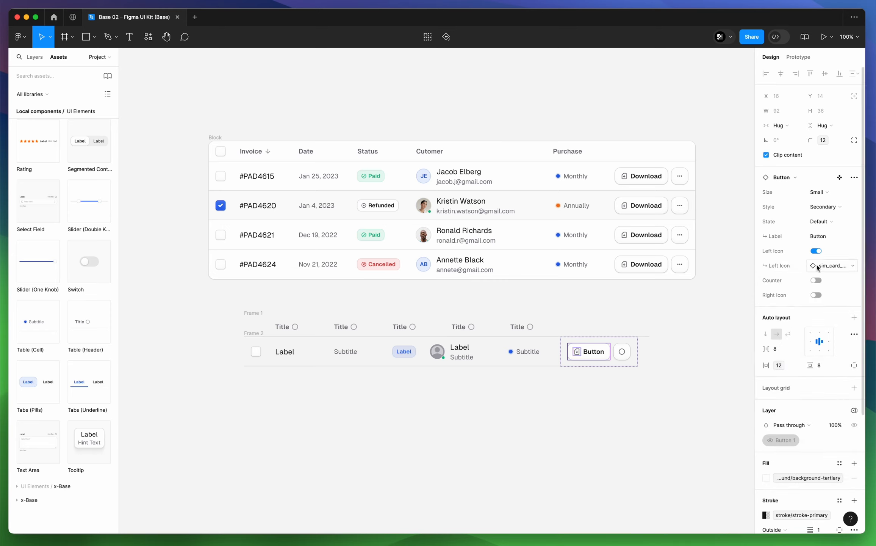
# Replace the icon button's icon with the horizontal three-dot "more" icon.
pyautogui.click(633, 352)
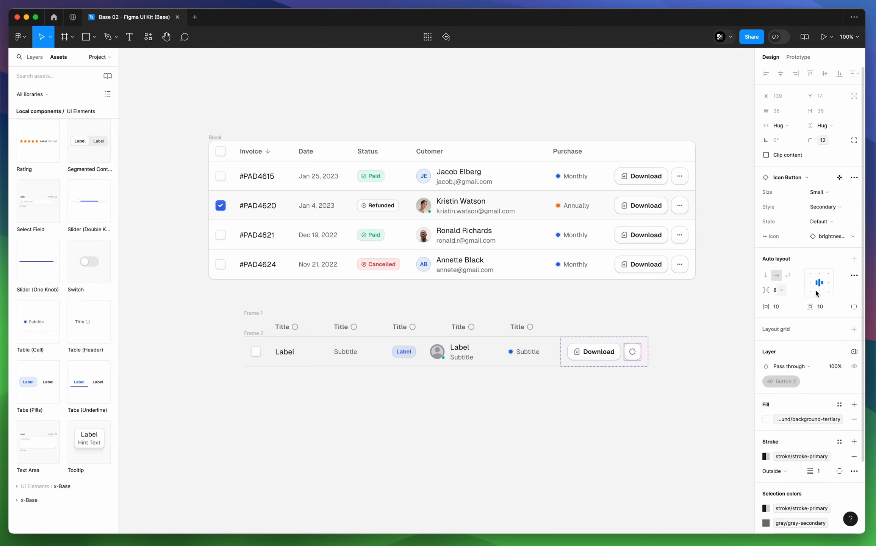
pyautogui.click(832, 236)
pyautogui.write('more')
pyautogui.click(811, 335)
pyautogui.click(744, 333)
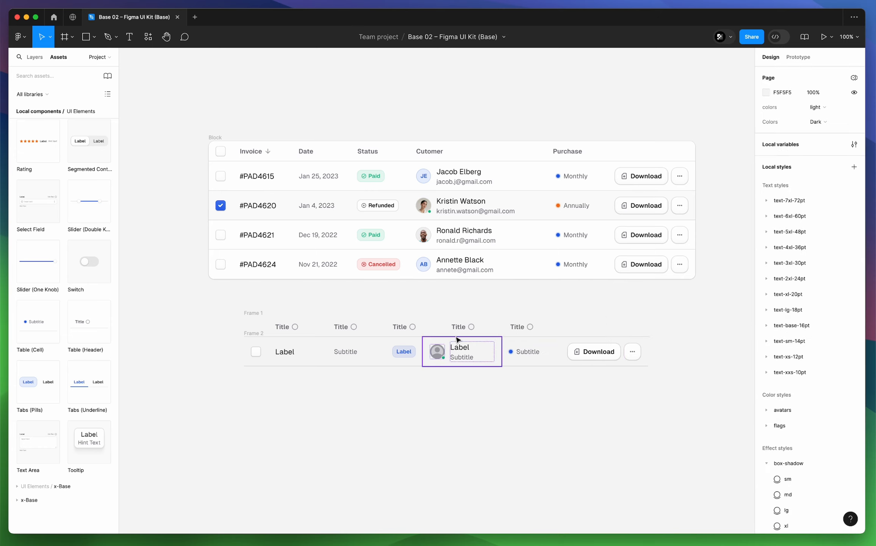
# Set the width of the five cells between the checkbox and the buttons to a fixed 128.
pyautogui.click(393, 360)
pyautogui.keyDown('shift'); pyautogui.click(332, 355); pyautogui.keyUp('shift')
pyautogui.keyDown('shift'); pyautogui.click(294, 357); pyautogui.keyUp('shift')
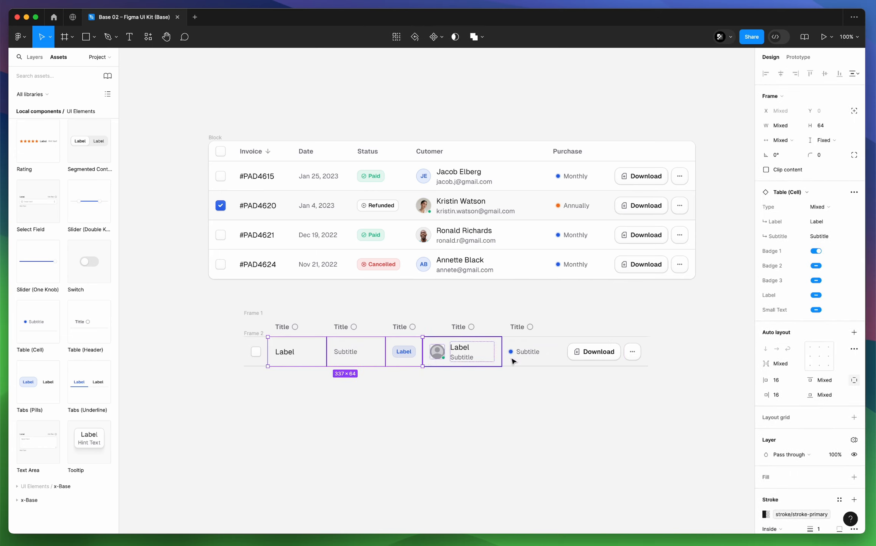
pyautogui.keyDown('shift'); pyautogui.click(489, 360); pyautogui.keyUp('shift')
pyautogui.keyDown('shift'); pyautogui.click(519, 360); pyautogui.keyUp('shift')
pyautogui.press('Return')
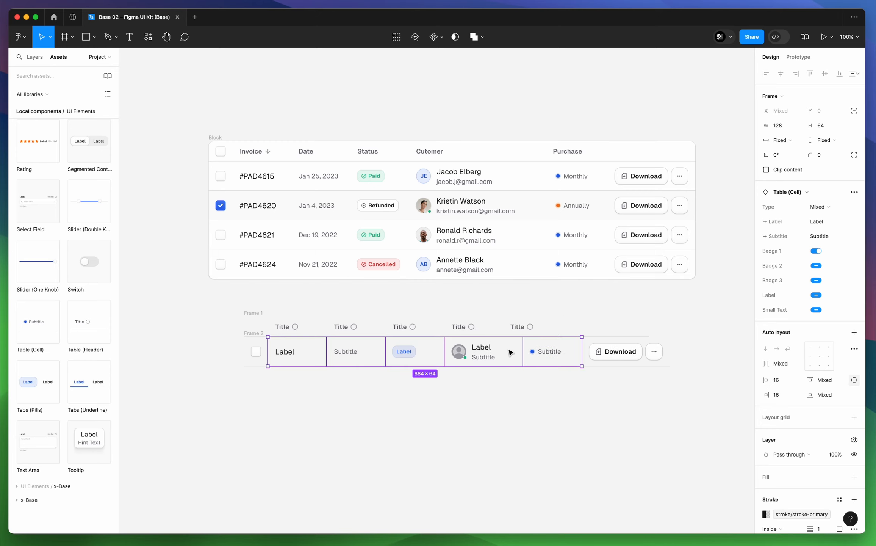
# Set the avatar cell to fill the row's remaining width.
pyautogui.click(504, 352)
pyautogui.click(789, 140)
pyautogui.click(796, 162)
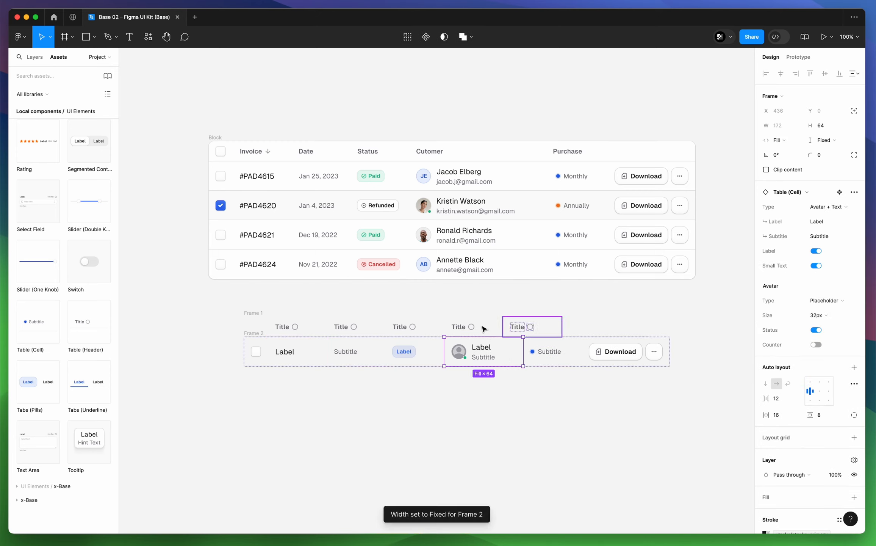
# Wrap the header frame and the cell row frame together in one auto layout frame.
pyautogui.click(259, 315)
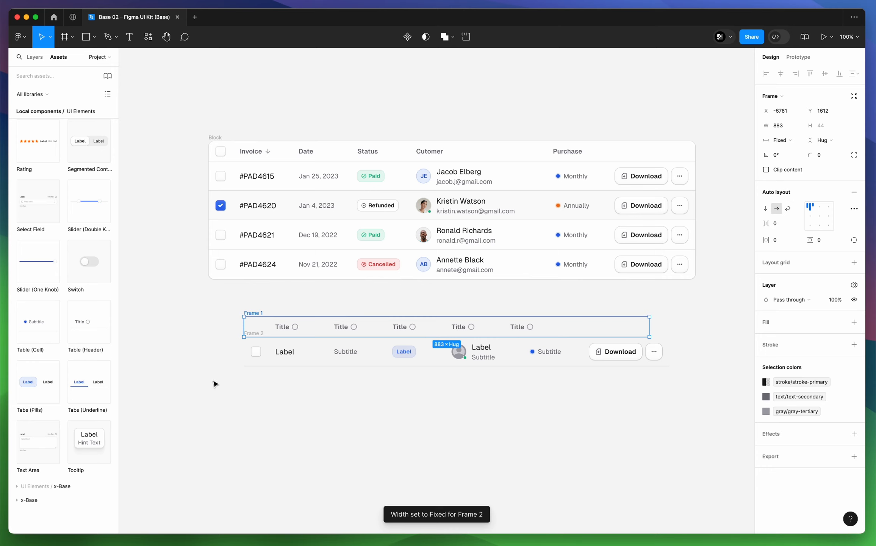
pyautogui.keyDown('shift'); pyautogui.click(254, 332); pyautogui.keyUp('shift')
pyautogui.hotkey('shift', 'a')
# Set both the header row and the cell row to fill the width of the enclosing table frame.
pyautogui.click(574, 326)
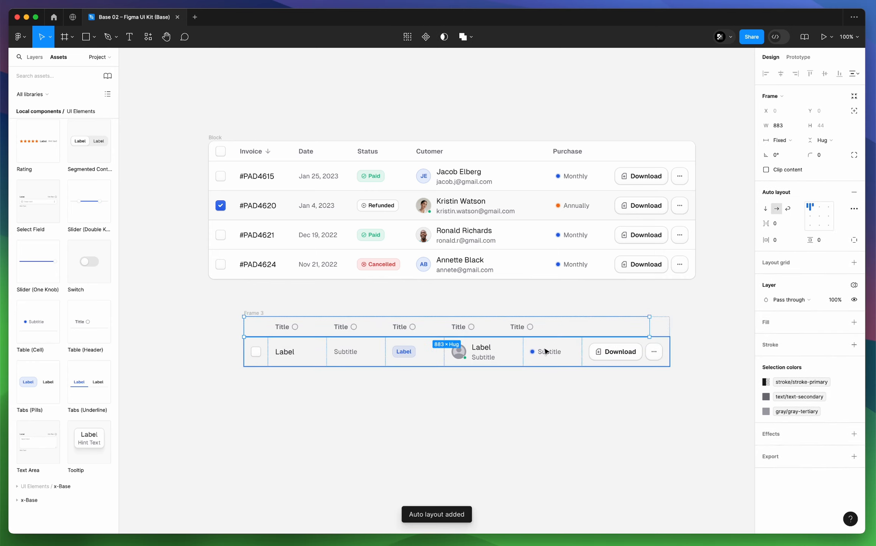
pyautogui.keyDown('shift'); pyautogui.click(546, 351); pyautogui.keyUp('shift')
pyautogui.click(783, 140)
pyautogui.click(798, 162)
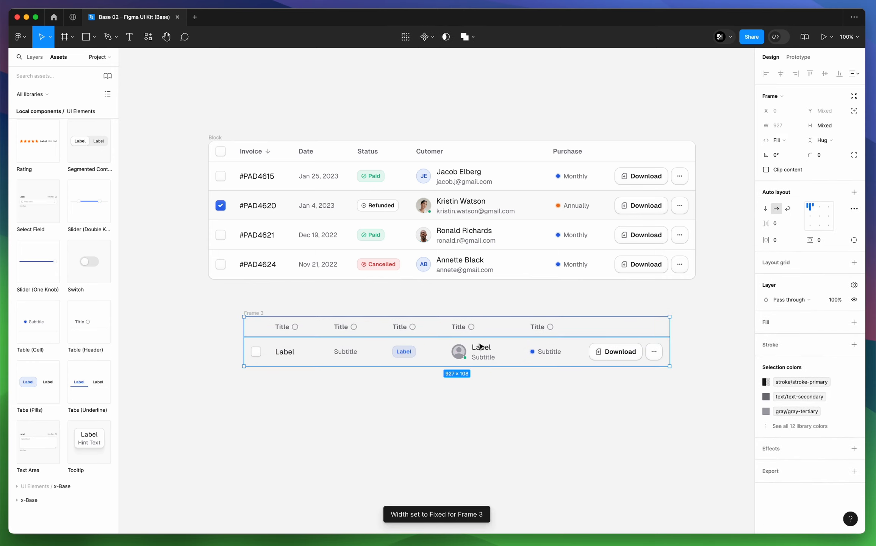
# Align the new table frame with the reference table's left edge above and widen it to 1060.
pyautogui.click(547, 391)
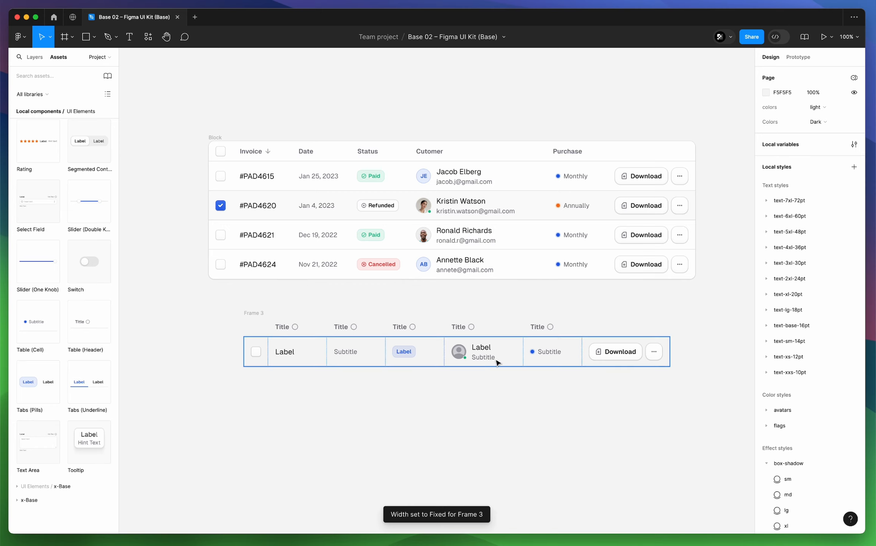
pyautogui.moveTo(252, 313); pyautogui.dragTo(216, 300)
pyautogui.moveTo(651, 315); pyautogui.dragTo(694, 314)
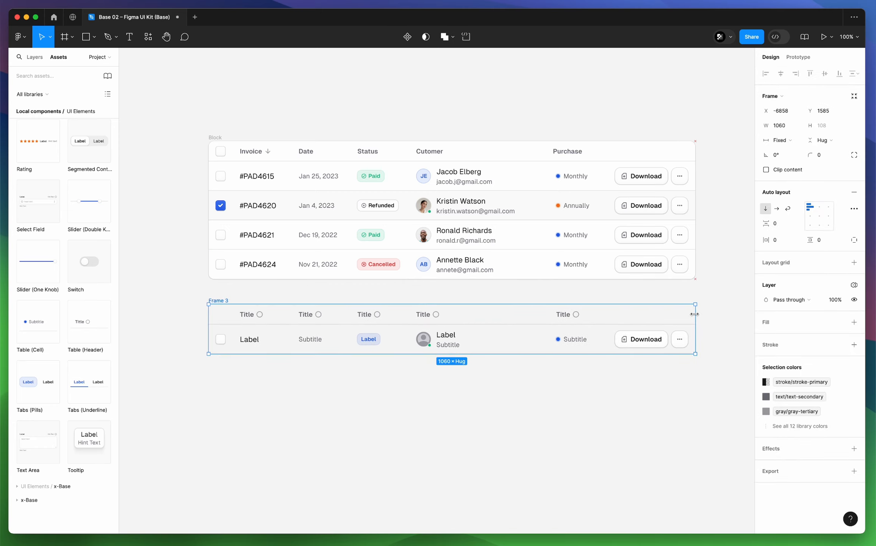
# Switch the avatar in the customer cell to the Name type and enter the customer's initials.
pyautogui.click(473, 346)
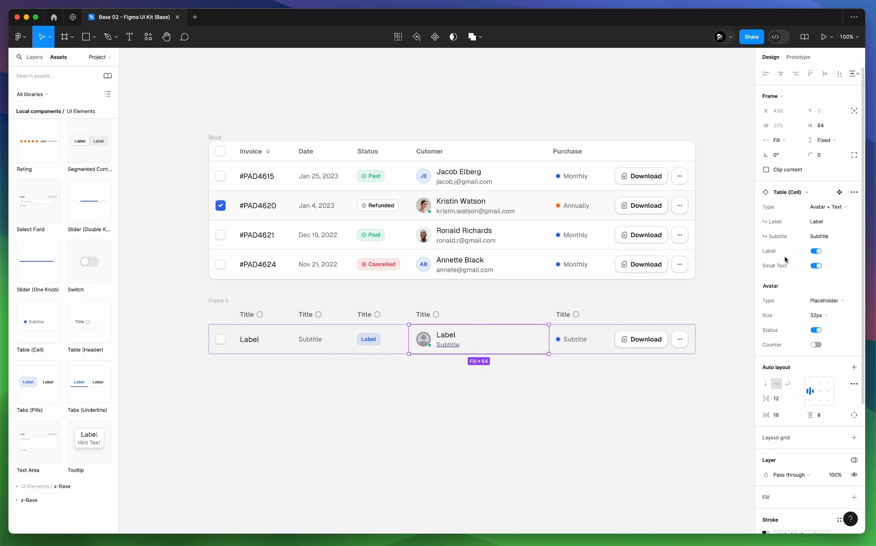
pyautogui.click(833, 302)
pyautogui.click(823, 324)
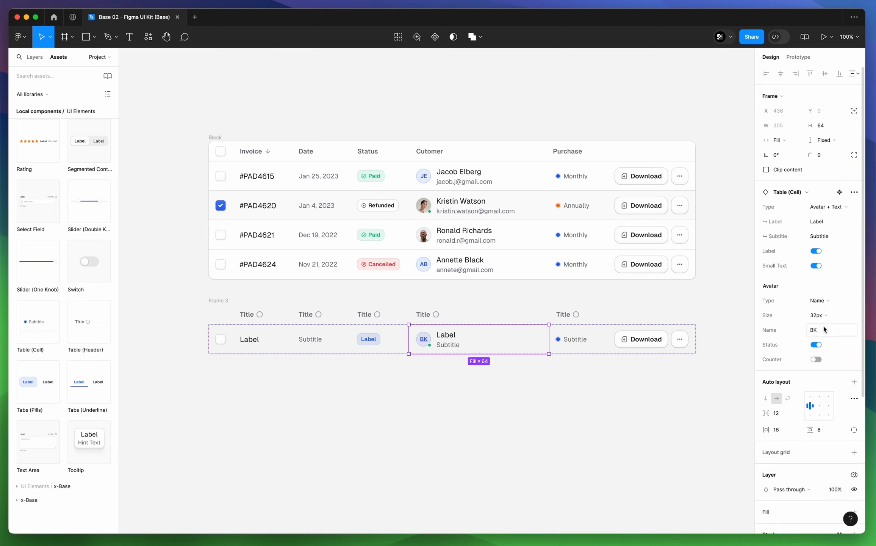
pyautogui.click(822, 329)
pyautogui.write('JE')
pyautogui.press('Return')
# Enter the customer's full name as the cell's label and copy their e-mail from the reference table's first row into the subtitle.
pyautogui.click(823, 222)
pyautogui.write('Jacob Elberg')
pyautogui.keyDown('super'); pyautogui.doubleClick(465, 182); pyautogui.keyUp('super')
pyautogui.press('super+c')
pyautogui.press('Escape')
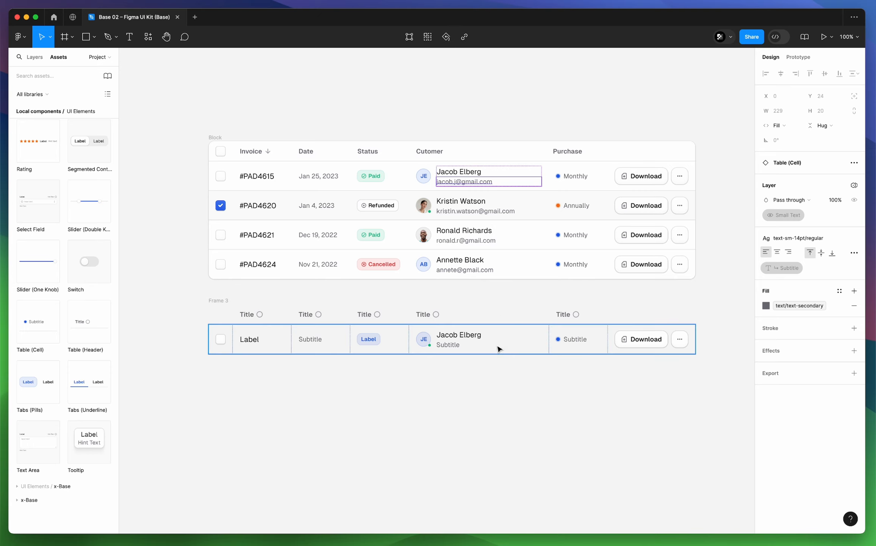
pyautogui.click(498, 349)
pyautogui.click(827, 242)
pyautogui.press('super+v')
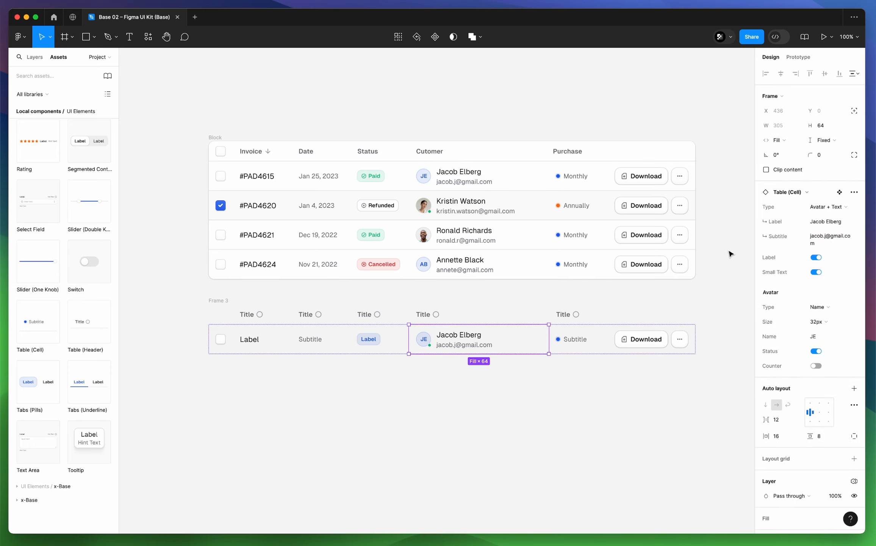
# Set the purchase cell's subtitle to Monthly, matching the reference table's first row.
pyautogui.keyDown('super'); pyautogui.doubleClick(574, 179); pyautogui.keyUp('super')
pyautogui.press('Escape')
pyautogui.click(586, 332)
pyautogui.click(586, 334)
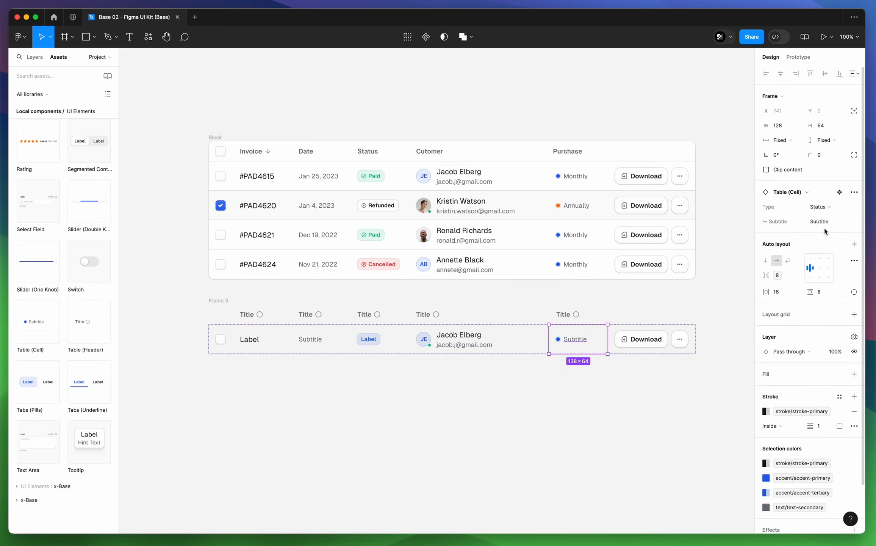
pyautogui.press('Return')
# Make the status cell's badge Green with a check_circle_outline left icon and the label Paid.
pyautogui.click(388, 346)
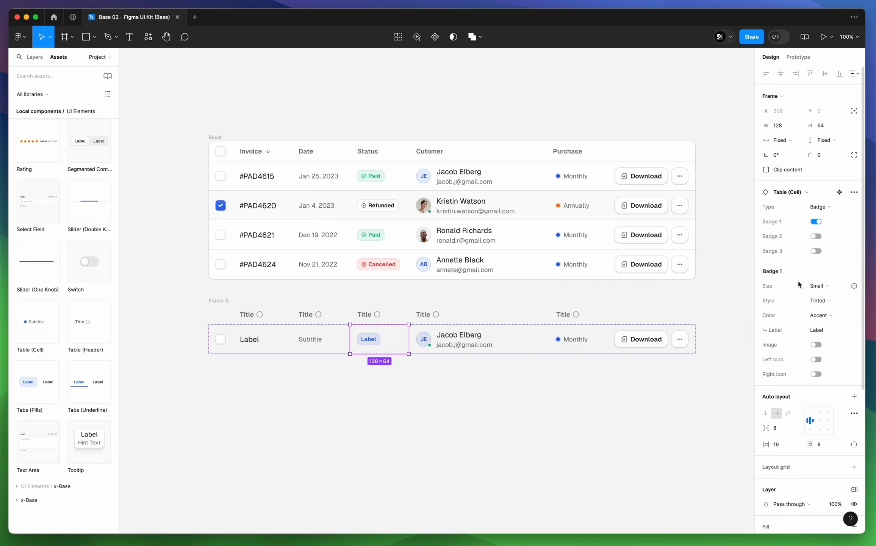
pyautogui.click(828, 316)
pyautogui.click(825, 327)
pyautogui.click(816, 359)
pyautogui.click(827, 374)
pyautogui.write('check')
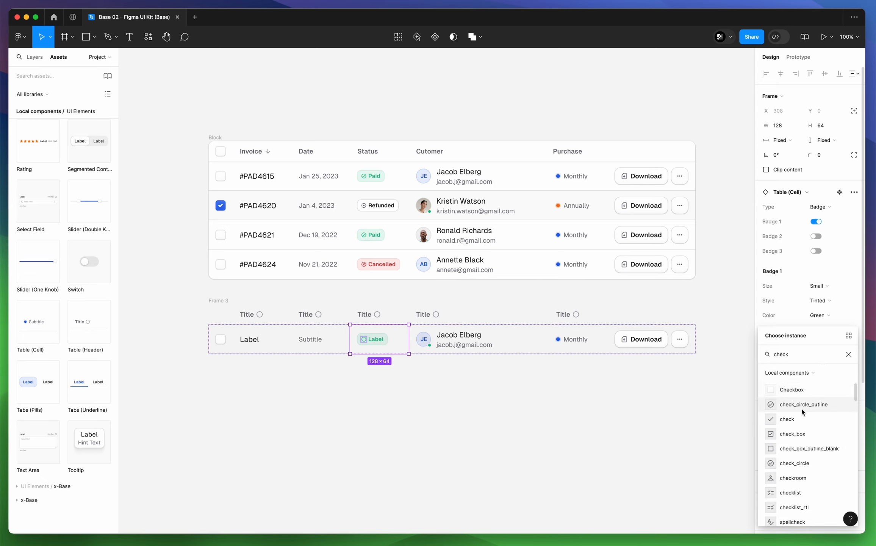
pyautogui.click(801, 405)
pyautogui.click(377, 180)
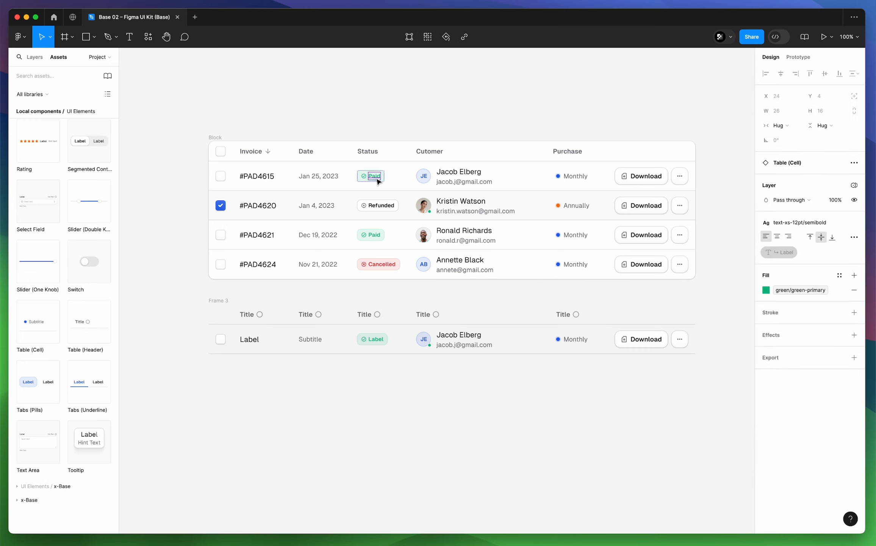
pyautogui.click(374, 343)
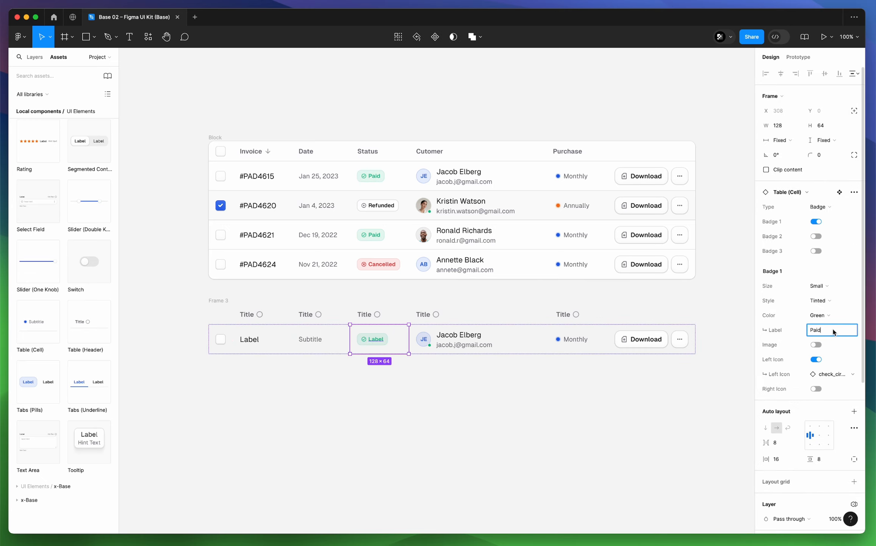
# Fill the date cell with Jan 25, 2023 and copy the invoice number from the reference table's first row into the invoice cell.
pyautogui.click(330, 179)
pyautogui.click(320, 343)
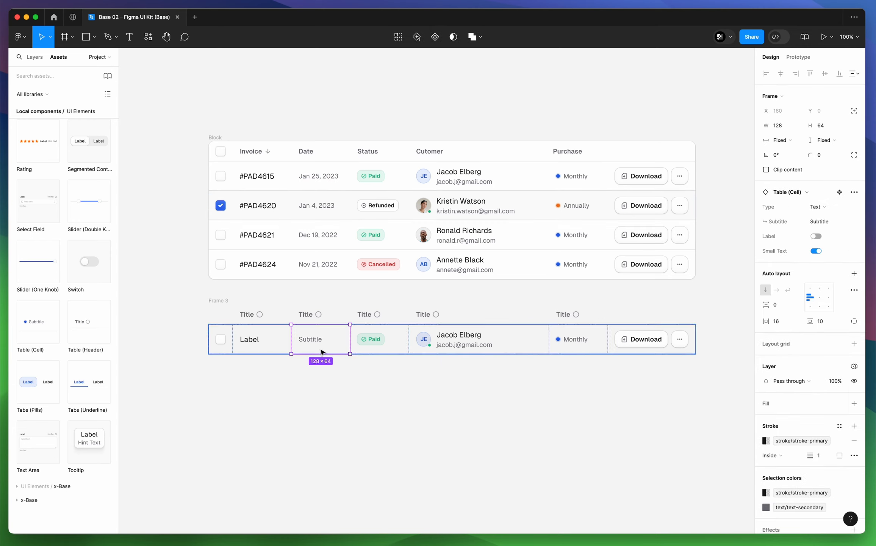
pyautogui.click(833, 222)
pyautogui.doubleClick(268, 178)
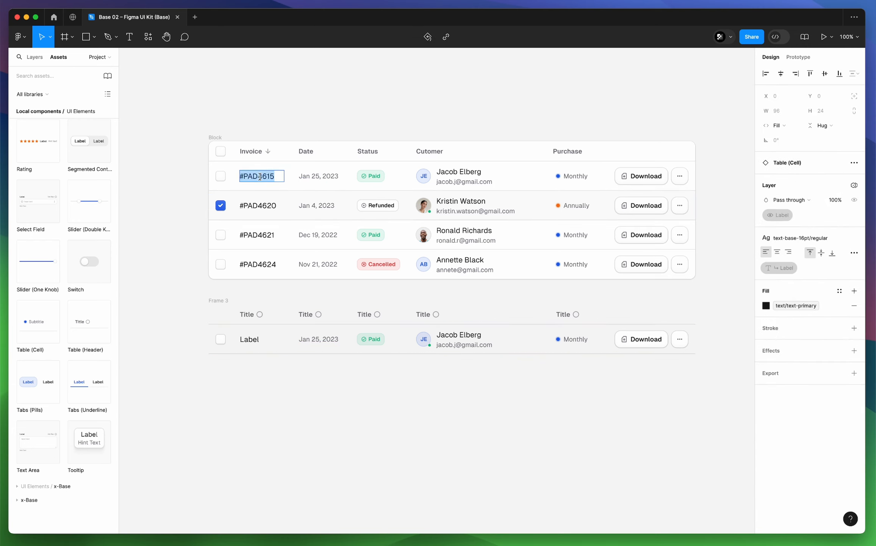
pyautogui.click(284, 378)
pyautogui.doubleClick(270, 349)
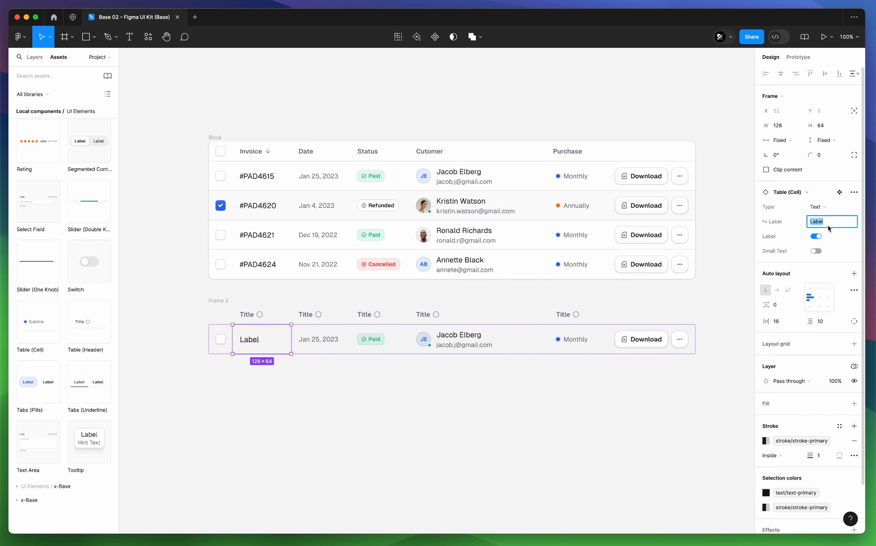
# Switch the empty first header cell from Space to the Checkbox type.
pyautogui.click(227, 317)
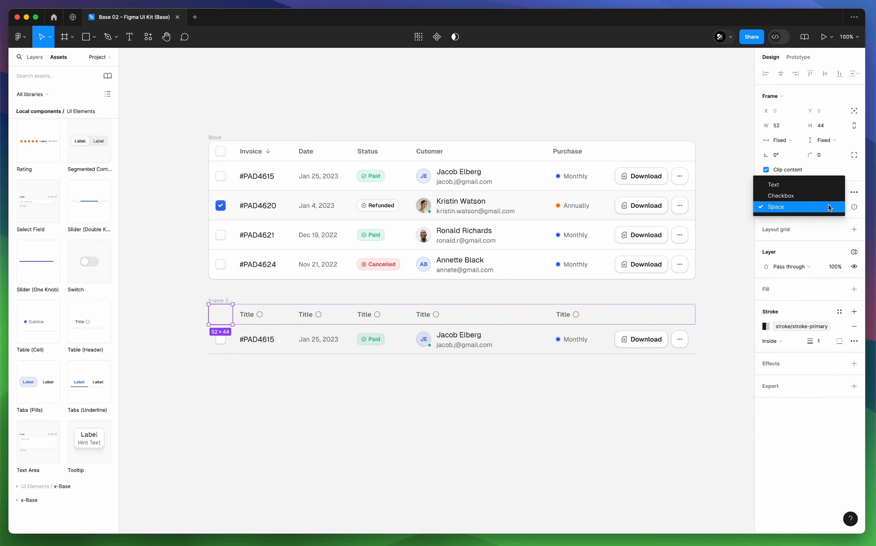
pyautogui.click(828, 207)
pyautogui.click(329, 375)
# Swap the icon of the header above the invoice number for a down arrow and title that header Invoice.
pyautogui.click(260, 315)
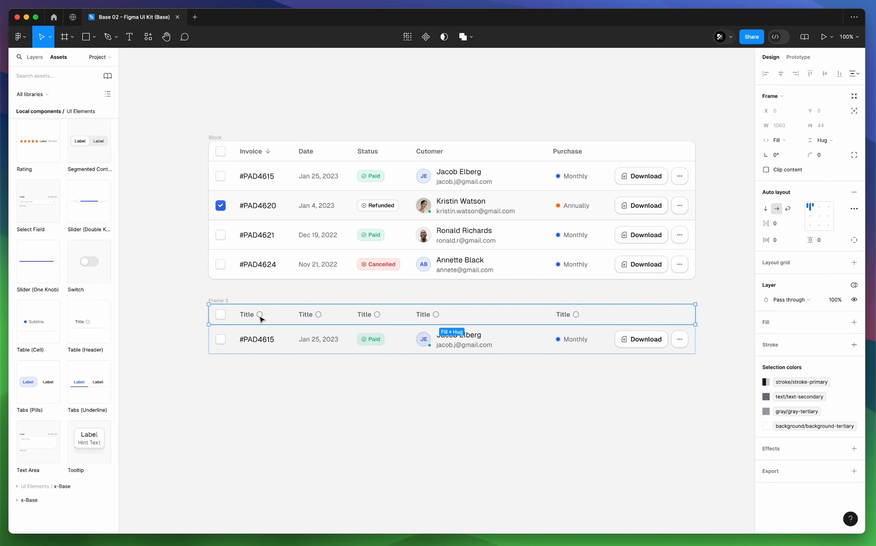
pyautogui.doubleClick(260, 314)
pyautogui.click(832, 250)
pyautogui.write('arrow')
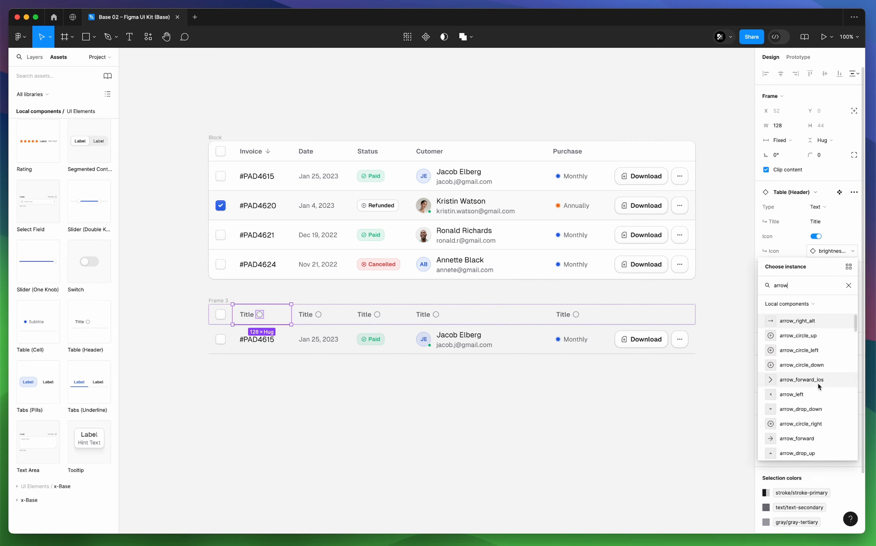
pyautogui.scroll(-3, 818, 384)
pyautogui.click(804, 408)
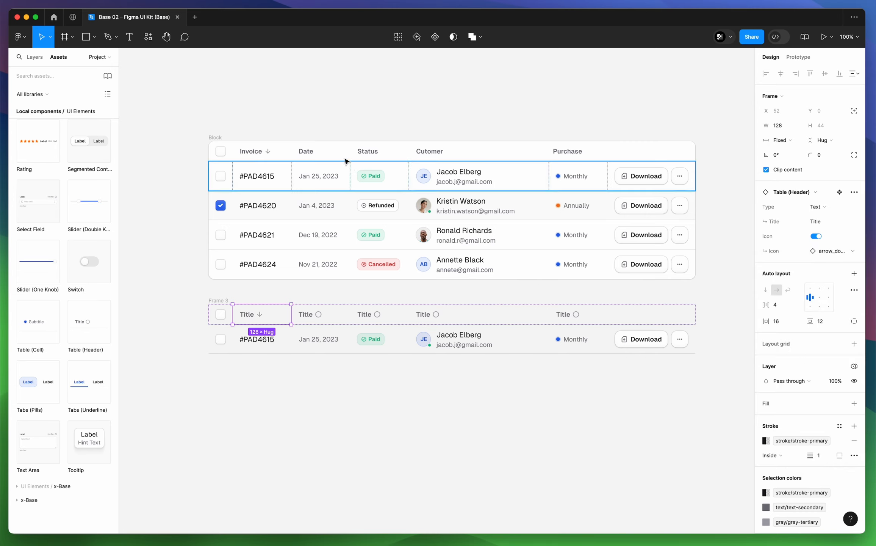
pyautogui.click(826, 221)
pyautogui.write('Invoice')
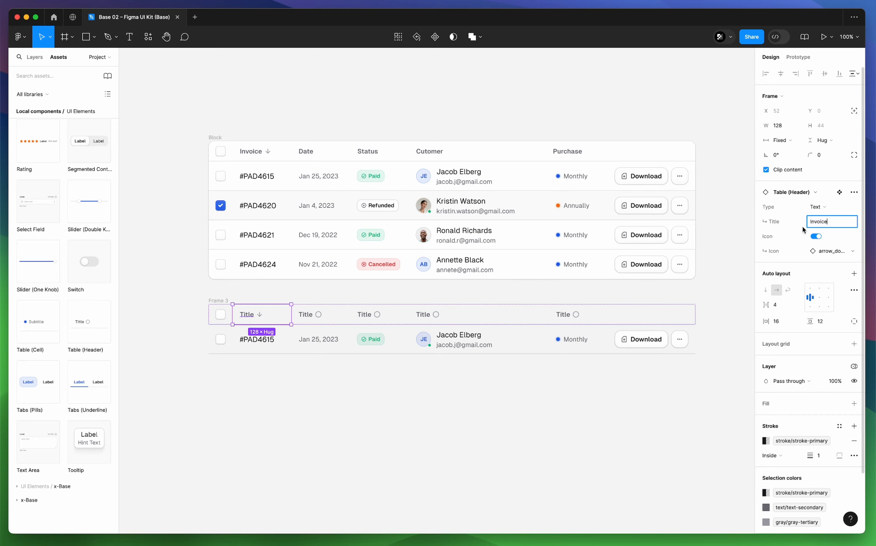
# Title the header above the date cell Date and turn off its icon.
pyautogui.doubleClick(314, 157)
pyautogui.click(826, 223)
pyautogui.doubleClick(329, 315)
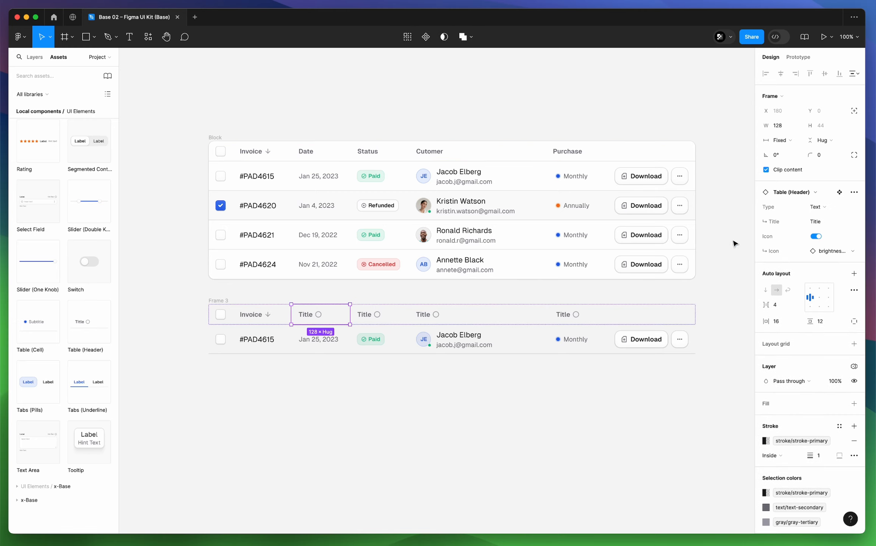
pyautogui.click(826, 221)
pyautogui.write('Date')
pyautogui.click(816, 236)
# Turn off the icons of the three remaining Title headers and title the one above the badge Status.
pyautogui.doubleClick(373, 151)
pyautogui.click(826, 222)
pyautogui.press('super+c')
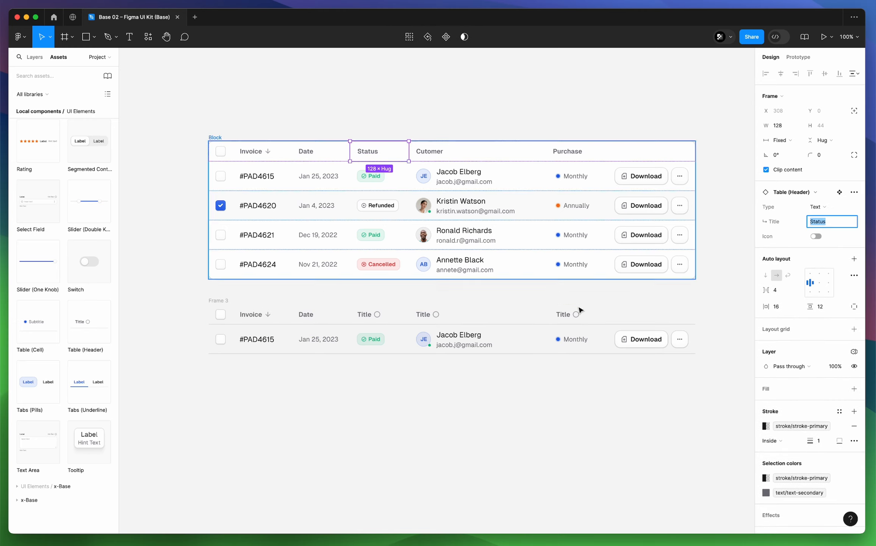
pyautogui.doubleClick(383, 315)
pyautogui.keyDown('shift'); pyautogui.click(432, 319); pyautogui.keyUp('shift')
pyautogui.keyDown('shift'); pyautogui.click(568, 314); pyautogui.keyUp('shift')
pyautogui.click(816, 236)
pyautogui.click(383, 312)
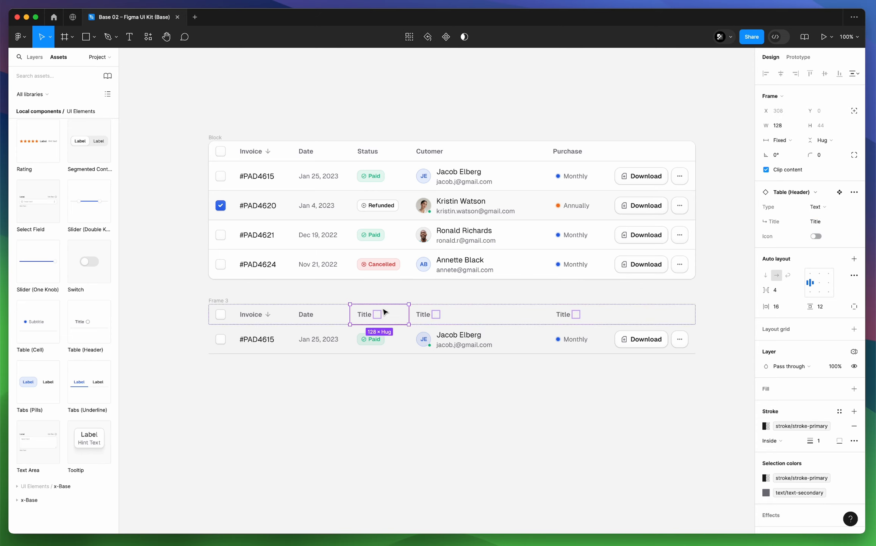
pyautogui.click(816, 223)
pyautogui.press('super+v')
# Title the header above the avatar cell Customer.
pyautogui.doubleClick(435, 155)
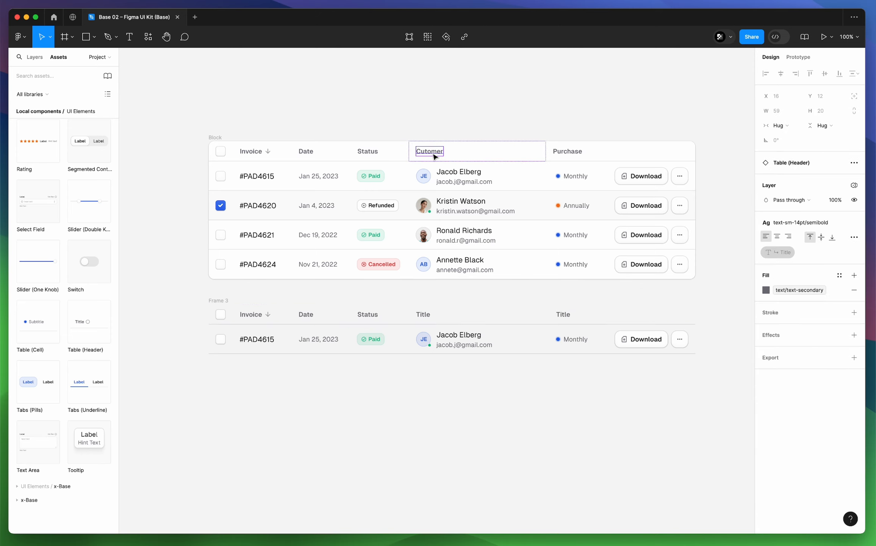
pyautogui.doubleClick(432, 315)
pyautogui.click(820, 223)
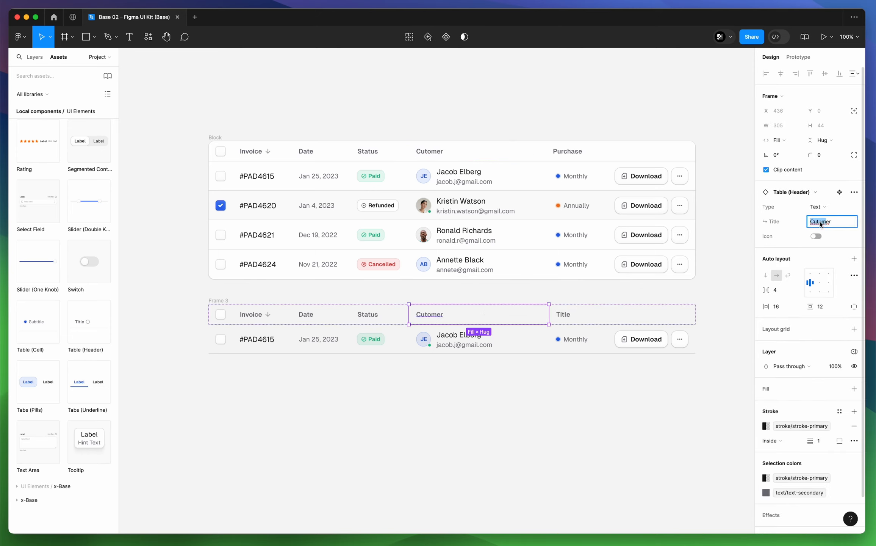
# Title the last text header, above the Monthly cell, Purchase.
pyautogui.keyDown('super'); pyautogui.click(571, 154); pyautogui.keyUp('super')
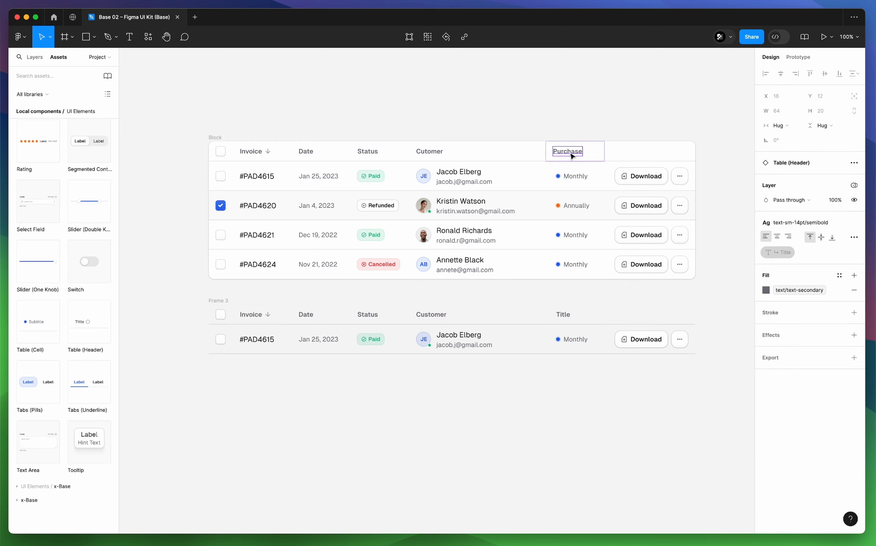
pyautogui.doubleClick(583, 315)
pyautogui.click(833, 222)
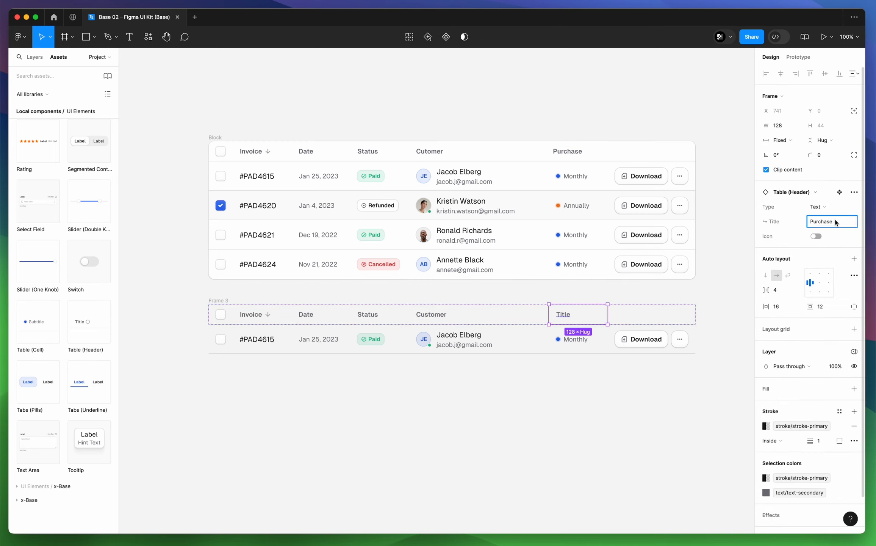
pyautogui.press('Return')
pyautogui.click(393, 377)
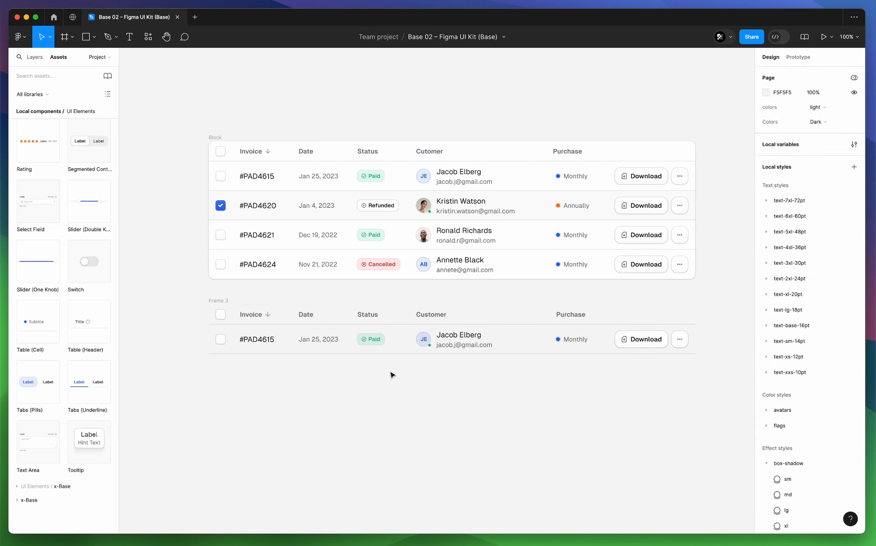
# Give the new table frame a corner radius of 12 and the background-grouped-secondary fill.
pyautogui.click(225, 302)
pyautogui.click(841, 155)
pyautogui.click(810, 279)
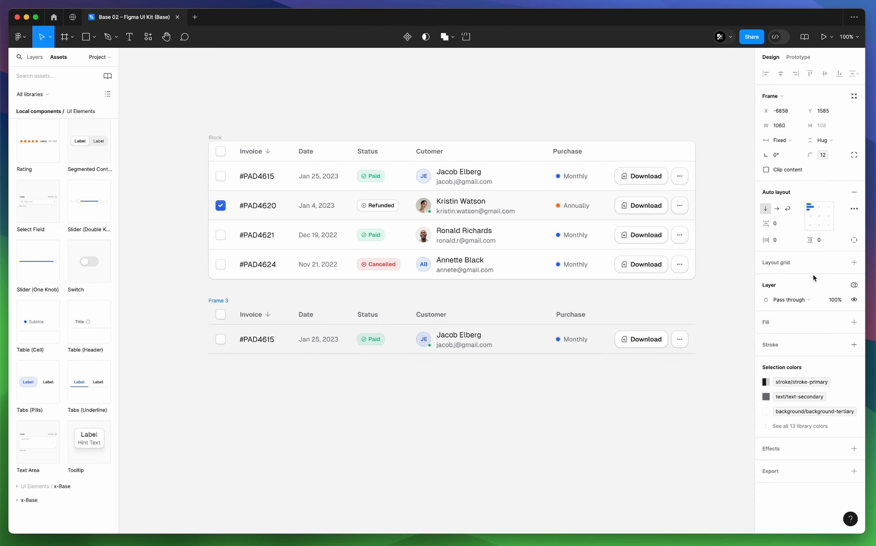
pyautogui.click(840, 322)
pyautogui.scroll(-5, 678, 435)
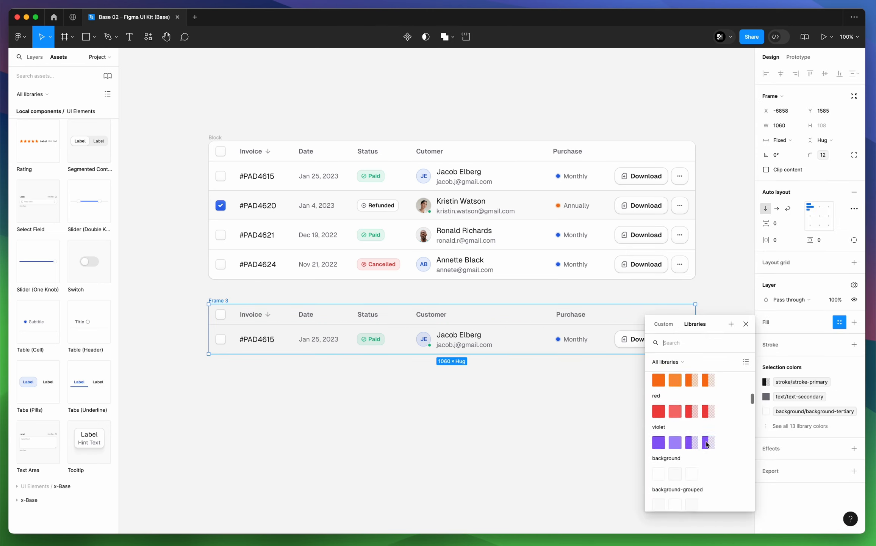
pyautogui.click(676, 443)
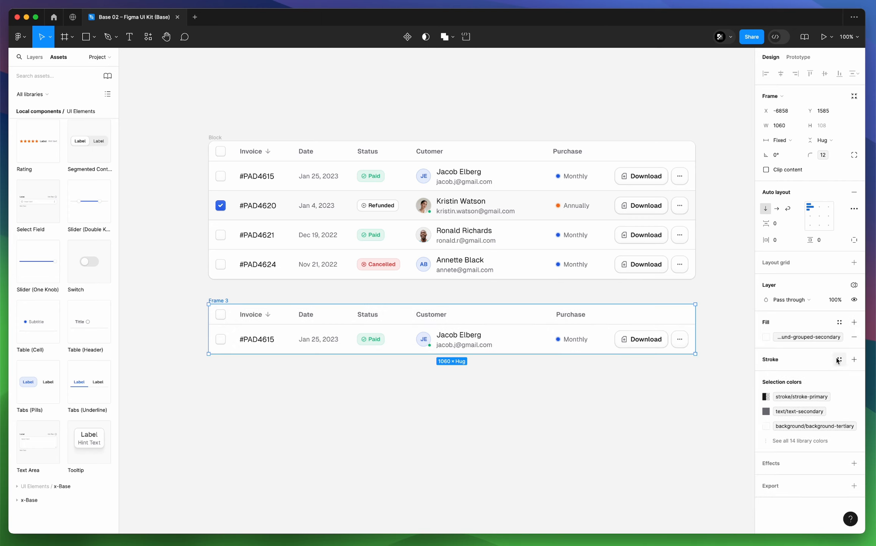
# Add a stroke-secondary stroke to the table frame and position it outside.
pyautogui.click(838, 360)
pyautogui.click(676, 456)
pyautogui.click(775, 388)
pyautogui.click(785, 397)
# Apply the box-shadow/sm effect style to the table frame.
pyautogui.scroll(-1, 823, 464)
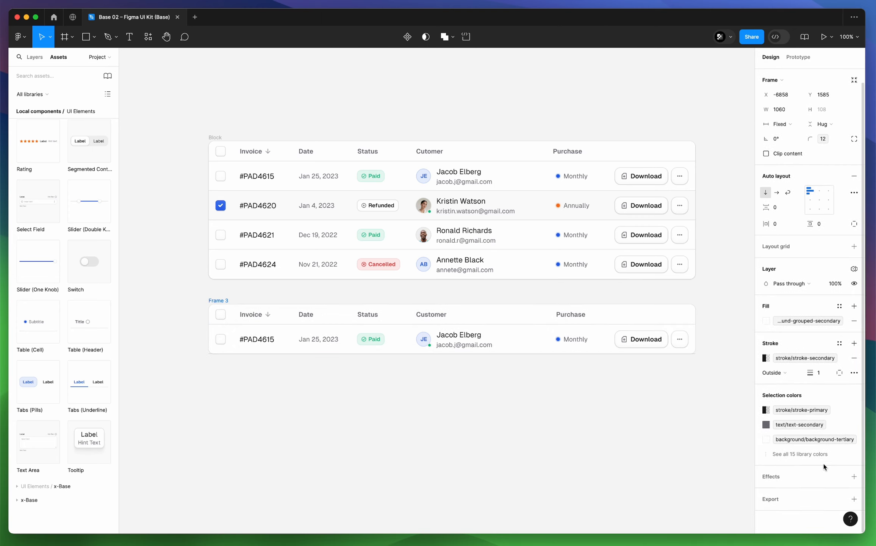
pyautogui.click(837, 476)
pyautogui.click(804, 419)
pyautogui.click(657, 407)
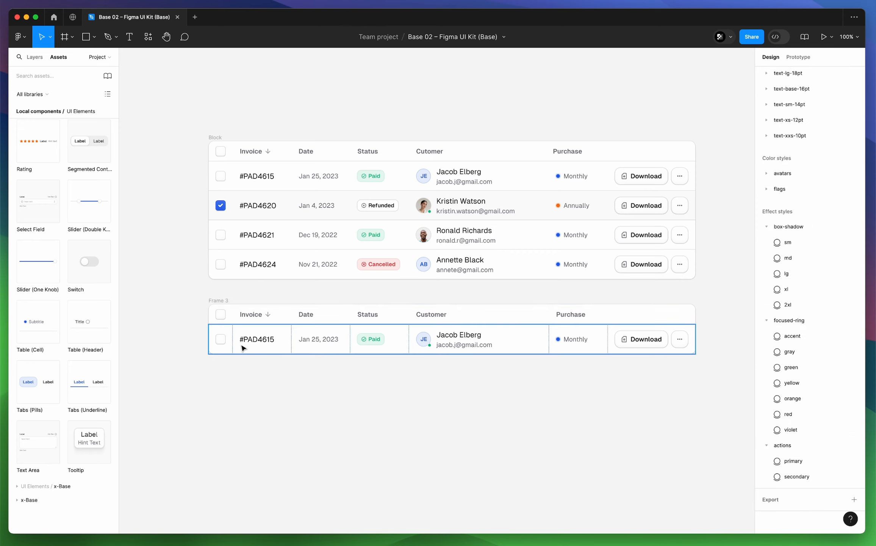
# Duplicate the finished cell row twice to make three body rows in the new table.
pyautogui.click(242, 347)
pyautogui.press('super+d')
pyautogui.press('super+d')
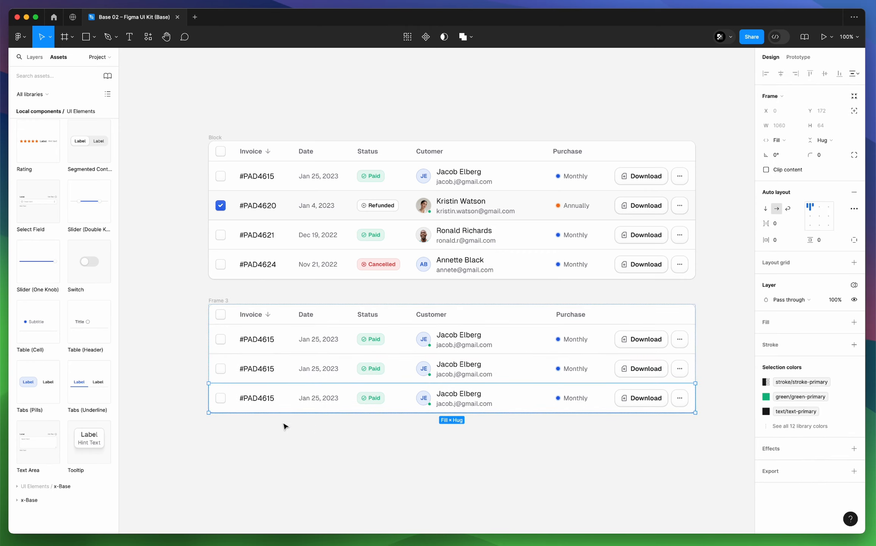
# Remove the stroke from every cell in the last row and turn on Clip content for the table frame.
pyautogui.press('Return')
pyautogui.click(237, 401)
pyautogui.keyDown('shift'); pyautogui.click(224, 400); pyautogui.keyUp('shift')
pyautogui.keyDown('shift'); pyautogui.click(337, 399); pyautogui.keyUp('shift')
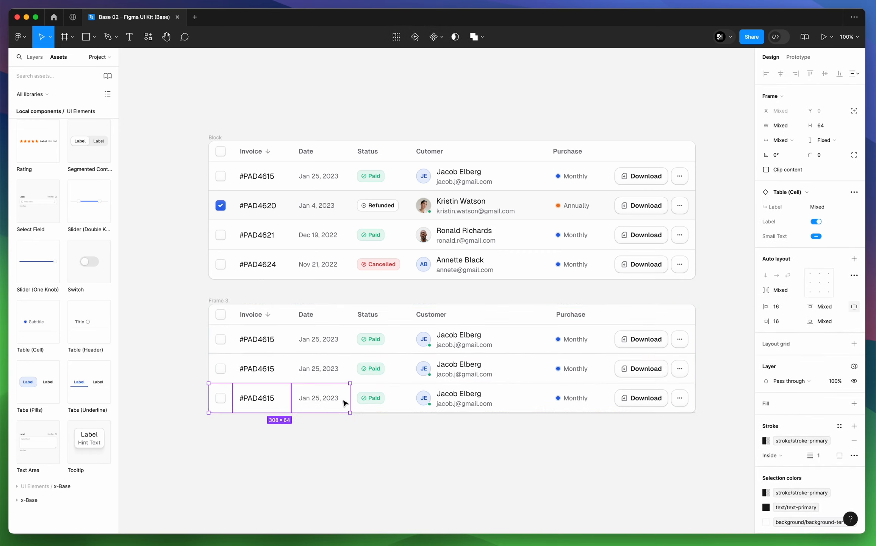
pyautogui.keyDown('shift'); pyautogui.click(383, 399); pyautogui.keyUp('shift')
pyautogui.keyDown('shift'); pyautogui.click(504, 398); pyautogui.keyUp('shift')
pyautogui.keyDown('shift'); pyautogui.click(565, 397); pyautogui.keyUp('shift')
pyautogui.keyDown('shift'); pyautogui.click(671, 396); pyautogui.keyUp('shift')
pyautogui.scroll(-5, 807, 394)
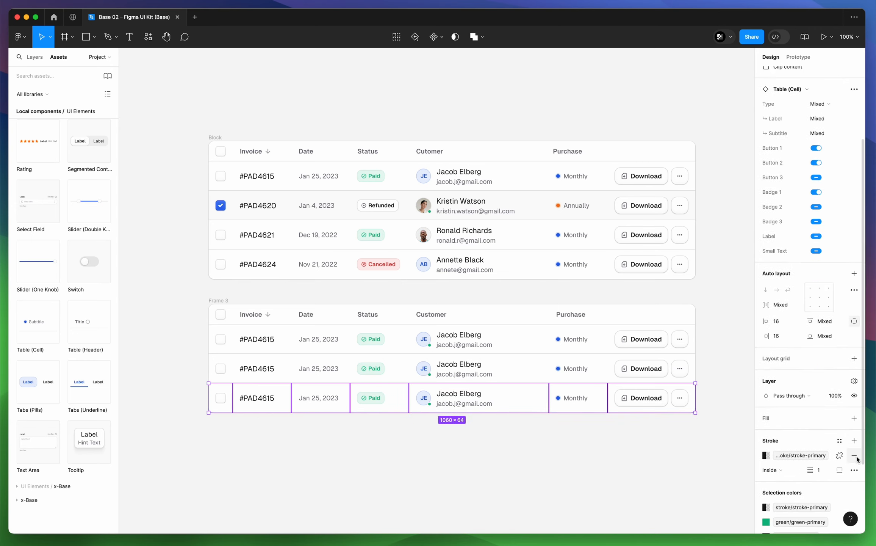
pyautogui.click(618, 448)
pyautogui.click(226, 304)
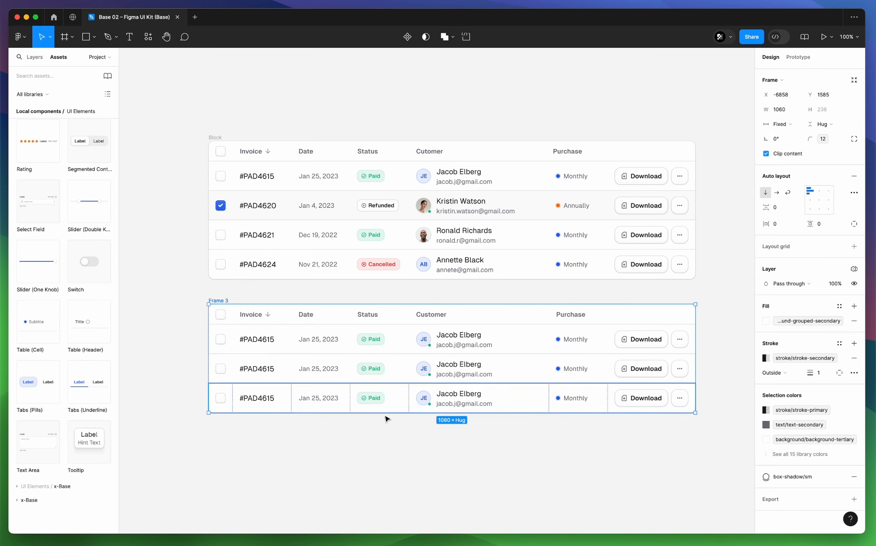
# Change the second row's status badge to the Neutral color with a circled arrow as its left icon.
pyautogui.click(385, 373)
pyautogui.doubleClick(385, 374)
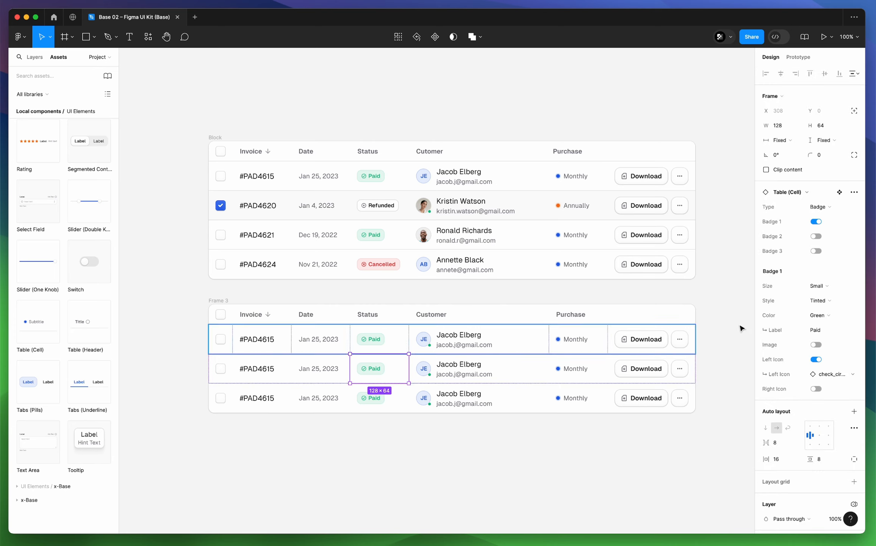
pyautogui.click(828, 302)
pyautogui.click(830, 302)
pyautogui.click(831, 314)
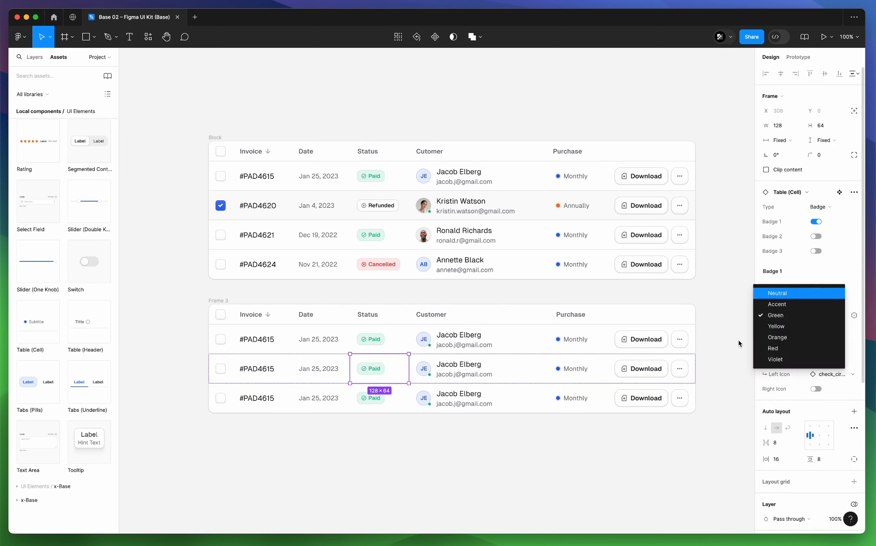
pyautogui.click(815, 289)
pyautogui.click(831, 373)
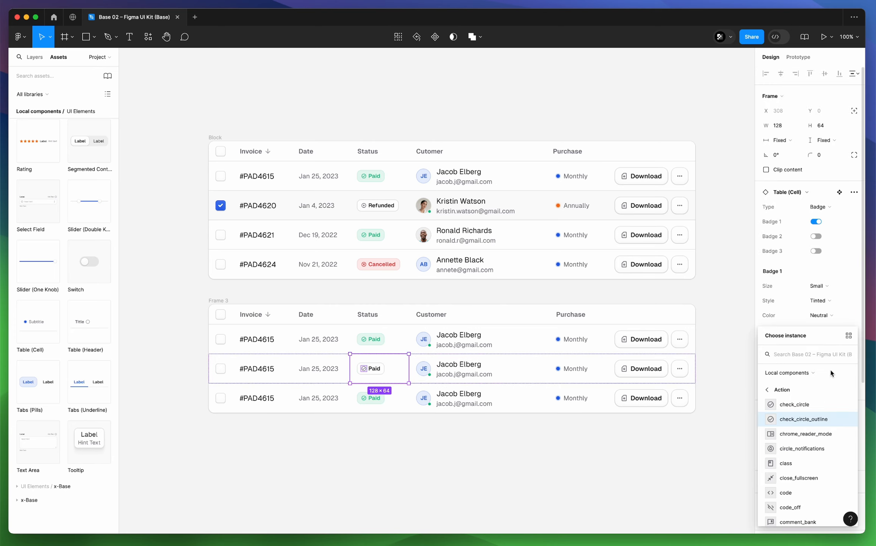
pyautogui.write('arrow')
pyautogui.click(803, 418)
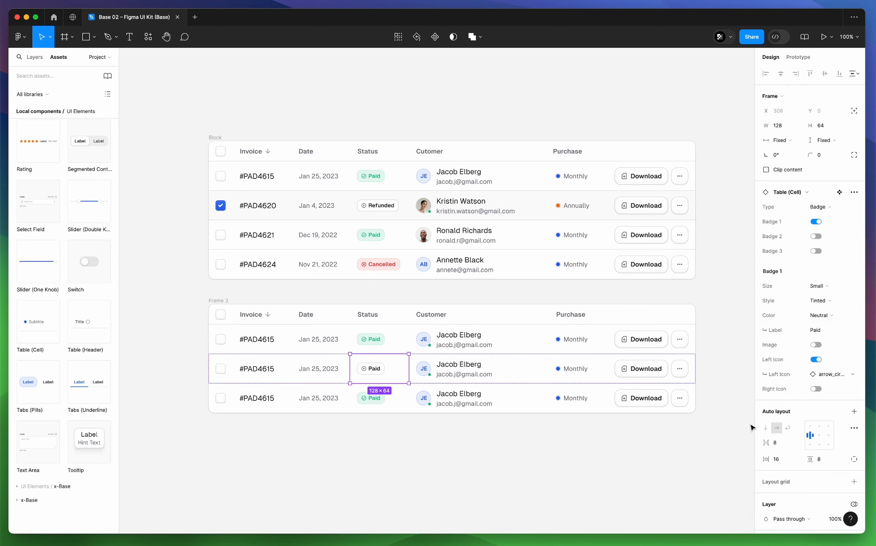
# Set the new table's second-row status badge label to Refunded and its date to Jan 4, 2023.
pyautogui.doubleClick(381, 205)
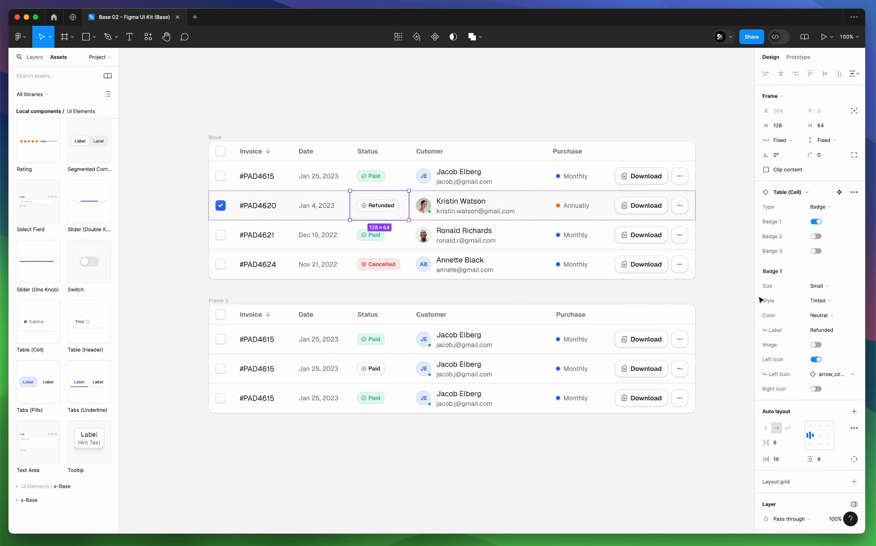
pyautogui.doubleClick(384, 364)
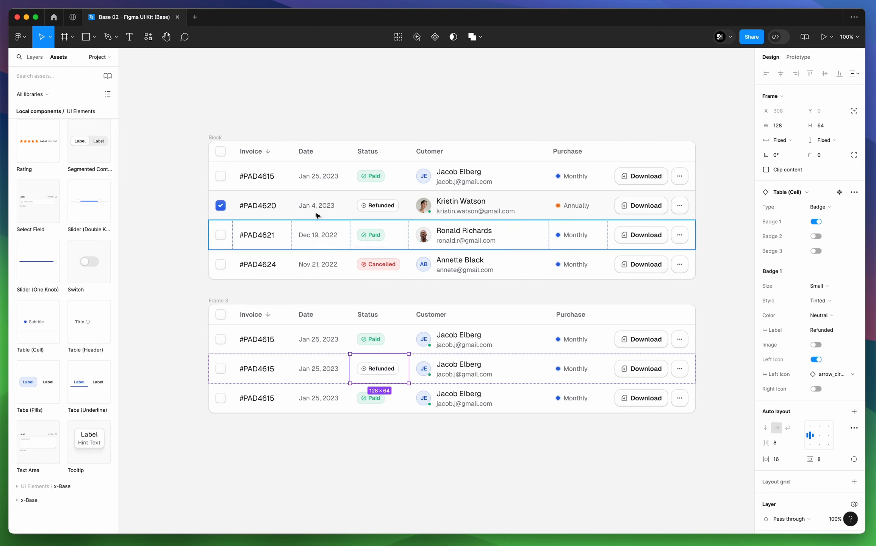
pyautogui.doubleClick(317, 208)
pyautogui.doubleClick(313, 371)
pyautogui.click(832, 223)
pyautogui.write('Jan 4, 2023')
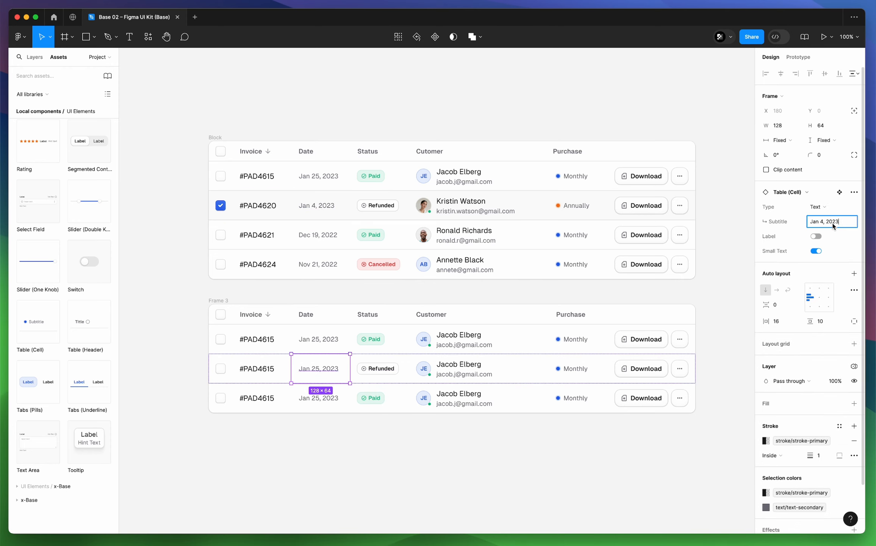
pyautogui.press('Return')
# Copy the reference second row's invoice number into the new table's second row.
pyautogui.doubleClick(254, 213)
pyautogui.click(831, 221)
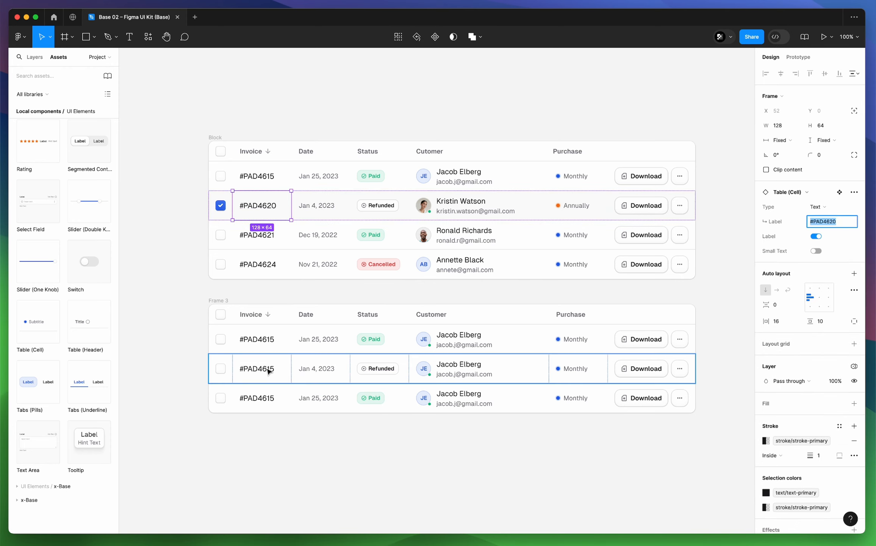
pyautogui.doubleClick(265, 368)
# Copy the reference second row's customer e-mail and full name into the new table's second-row customer cell.
pyautogui.doubleClick(508, 205)
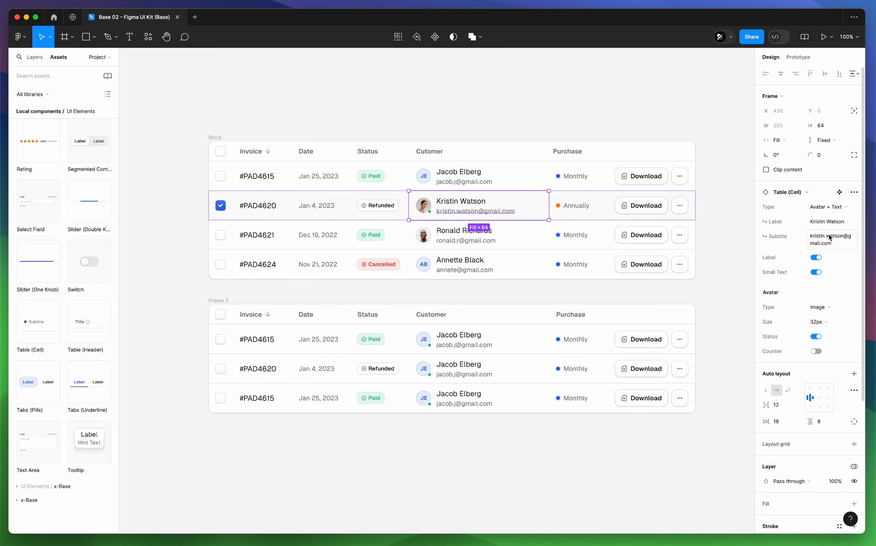
pyautogui.click(830, 236)
pyautogui.press('super+c')
pyautogui.doubleClick(498, 375)
pyautogui.click(830, 238)
pyautogui.press('super+v')
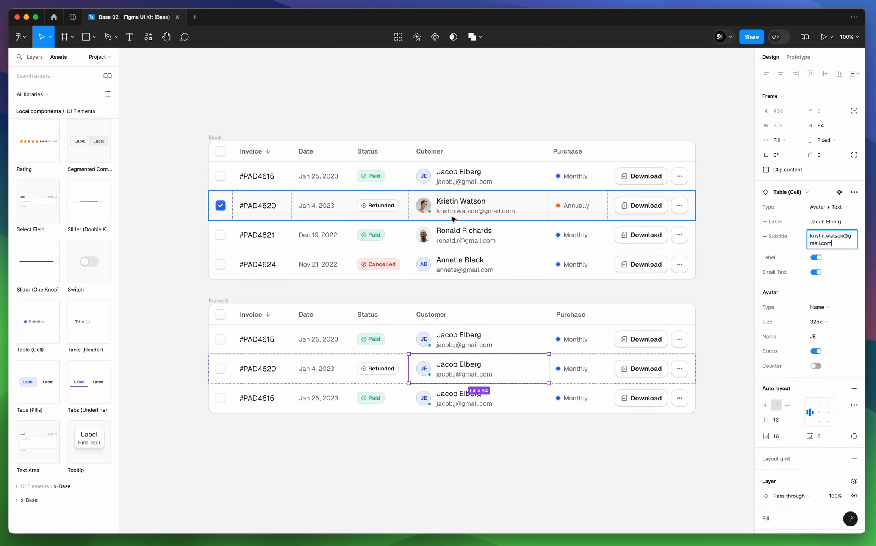
pyautogui.doubleClick(508, 205)
pyautogui.click(832, 221)
pyautogui.keyDown('super'); pyautogui.click(480, 369); pyautogui.keyUp('super')
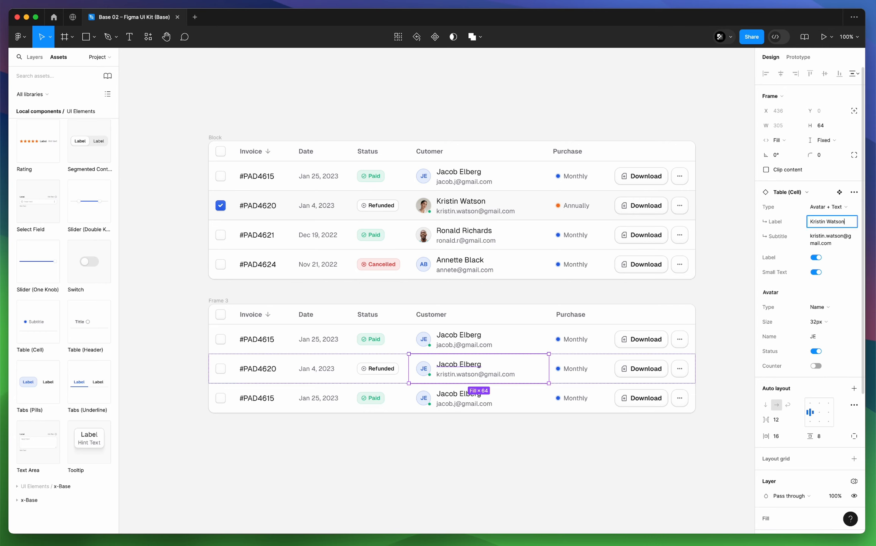
# Change the second row's avatar type to Image and apply the avatars/female/55 style as its picture.
pyautogui.click(814, 307)
pyautogui.click(814, 295)
pyautogui.scroll(-5, 838, 361)
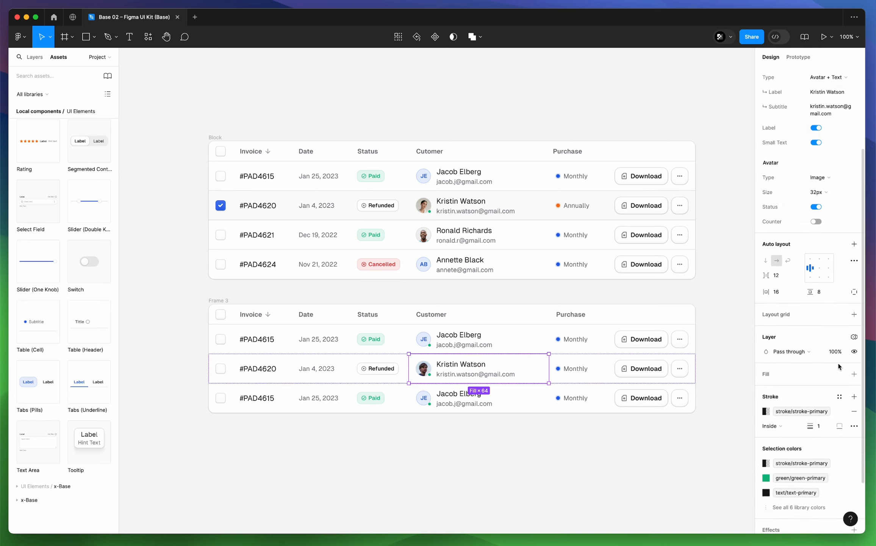
pyautogui.click(770, 453)
pyautogui.scroll(-3, 705, 450)
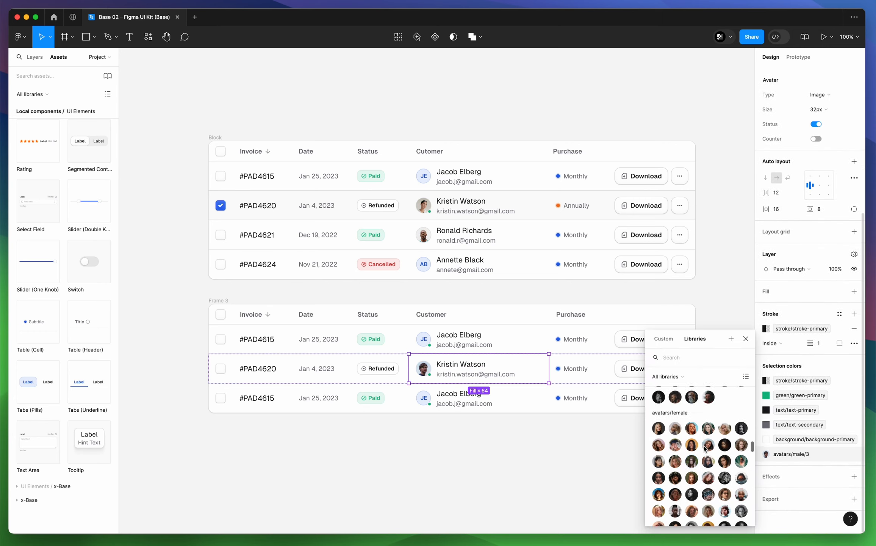
pyautogui.click(742, 475)
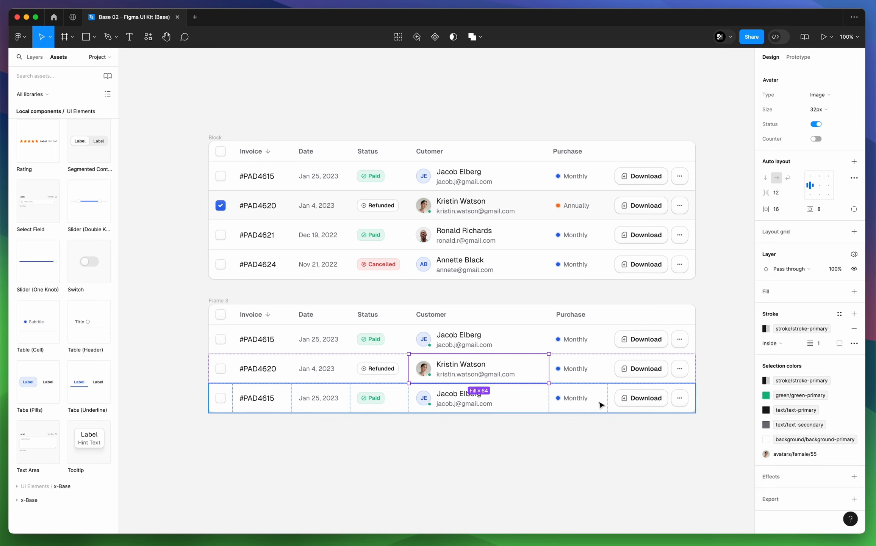
# Recolor the second row's purchase status dot with orange/orange-primary and its halo with orange/orange-tertiary.
pyautogui.click(579, 380)
pyautogui.click(778, 424)
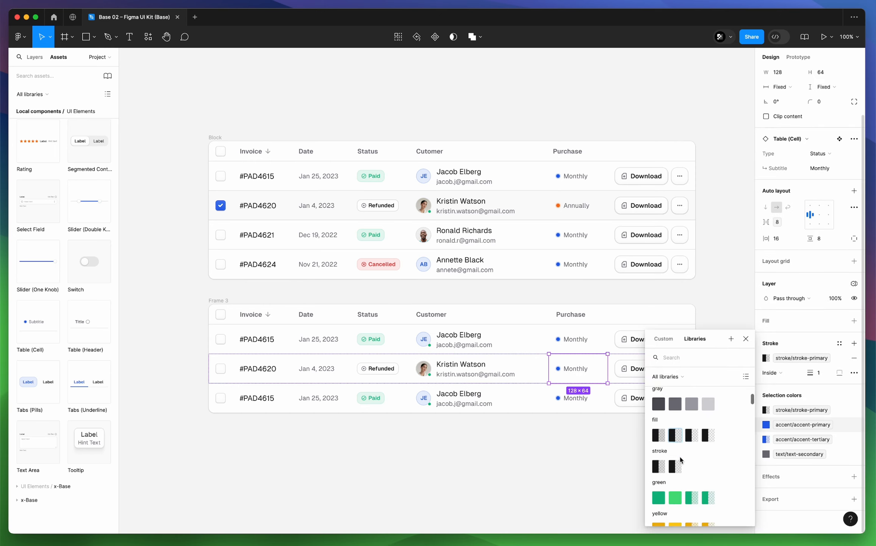
pyautogui.scroll(-3, 680, 456)
pyautogui.click(681, 459)
pyautogui.click(798, 423)
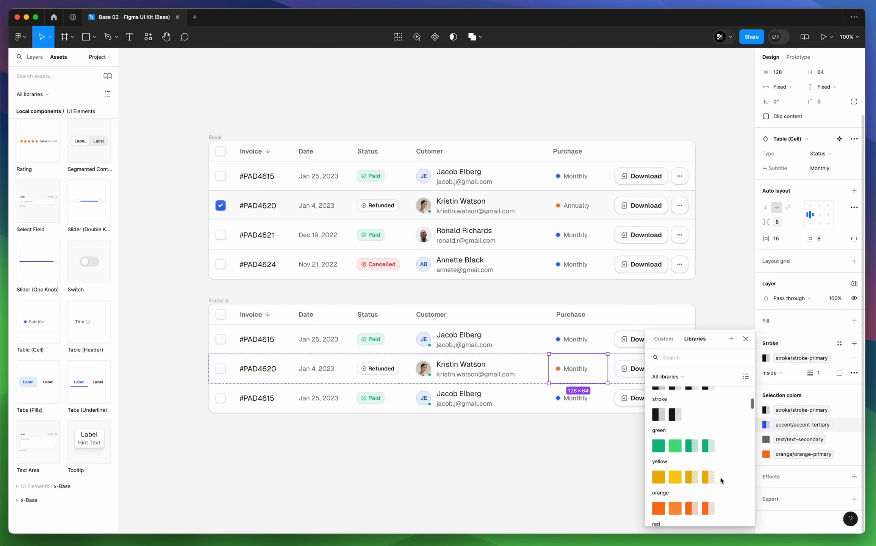
pyautogui.scroll(-3, 704, 470)
pyautogui.click(692, 466)
# Set the second row's purchase text to Annually.
pyautogui.keyDown('super'); pyautogui.click(581, 207); pyautogui.keyUp('super')
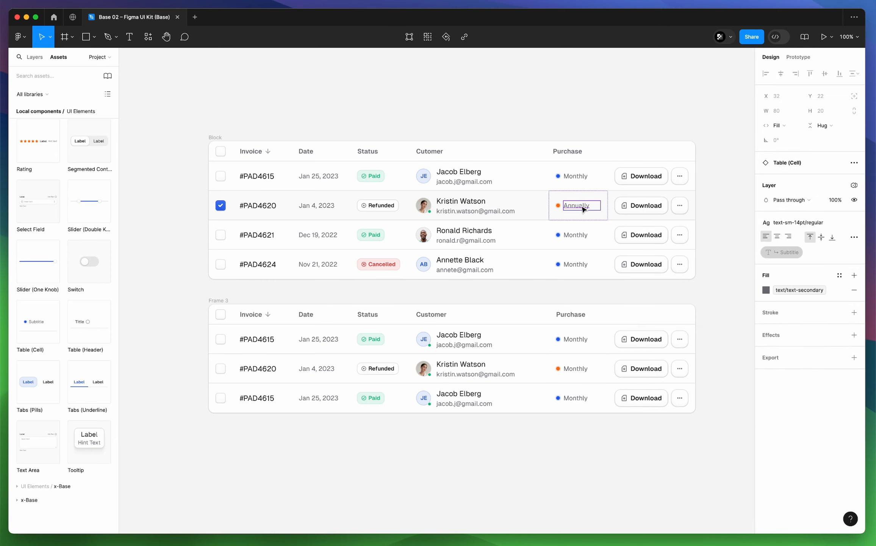
pyautogui.doubleClick(596, 379)
pyautogui.click(824, 221)
pyautogui.write('Annually')
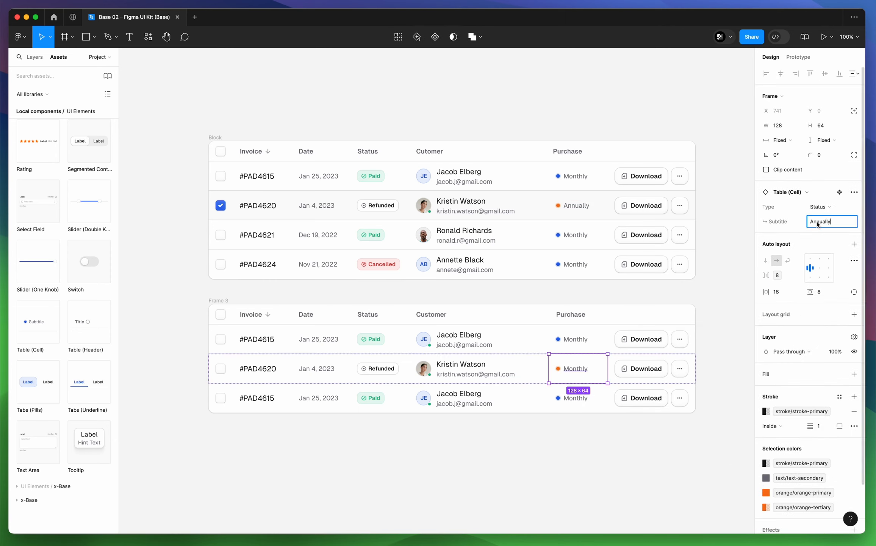
pyautogui.press('Return')
# Replace the third row's customer name and e-mail with those from the reference table's third row.
pyautogui.doubleClick(453, 242)
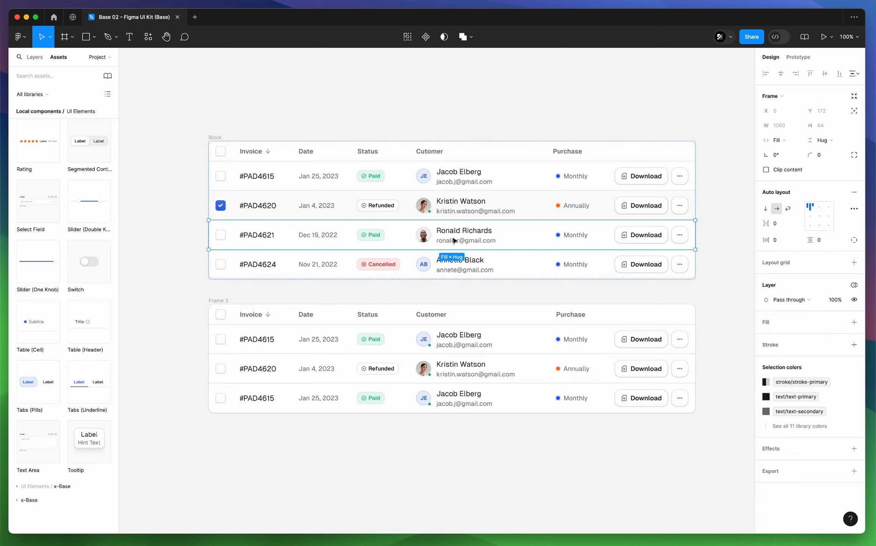
pyautogui.doubleClick(472, 234)
pyautogui.doubleClick(480, 394)
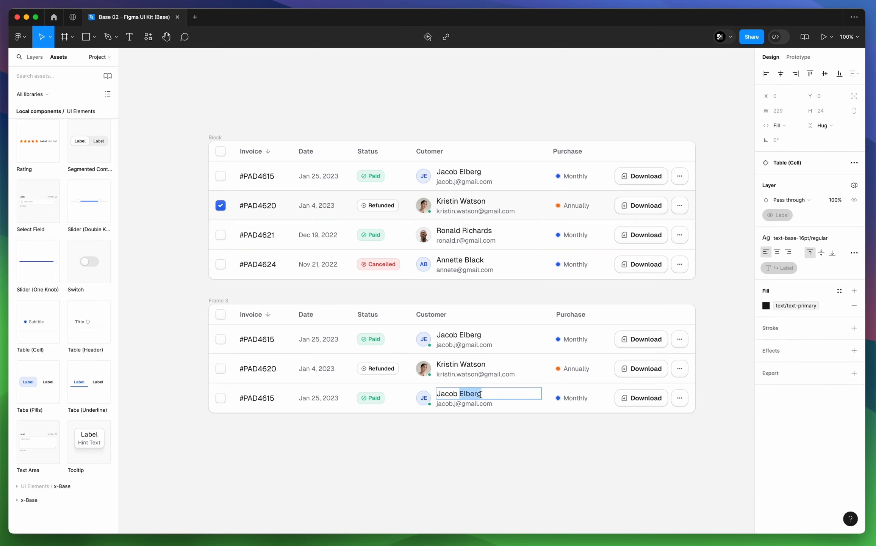
pyautogui.doubleClick(464, 403)
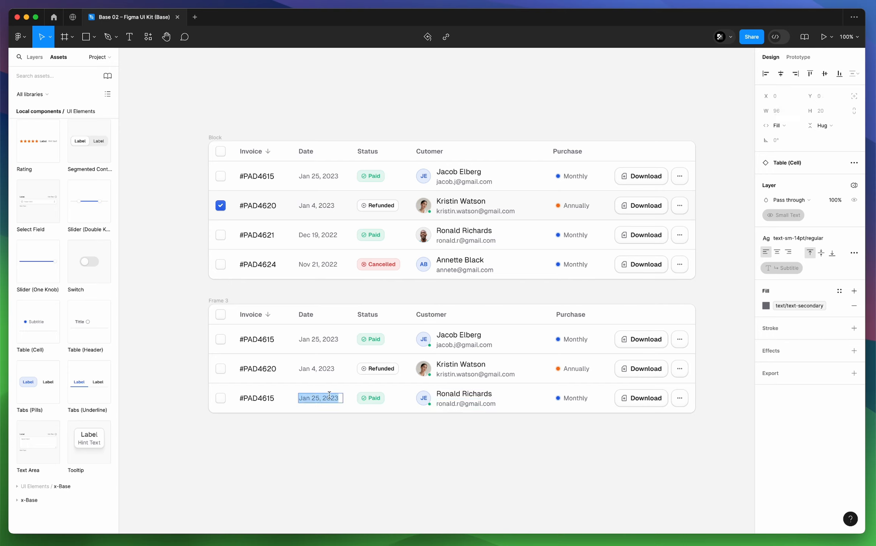
# Set the third row's date to Dec 19, 2022 and copy in the reference third row's invoice number.
pyautogui.write('Dec 19, 2022')
pyautogui.doubleClick(255, 235)
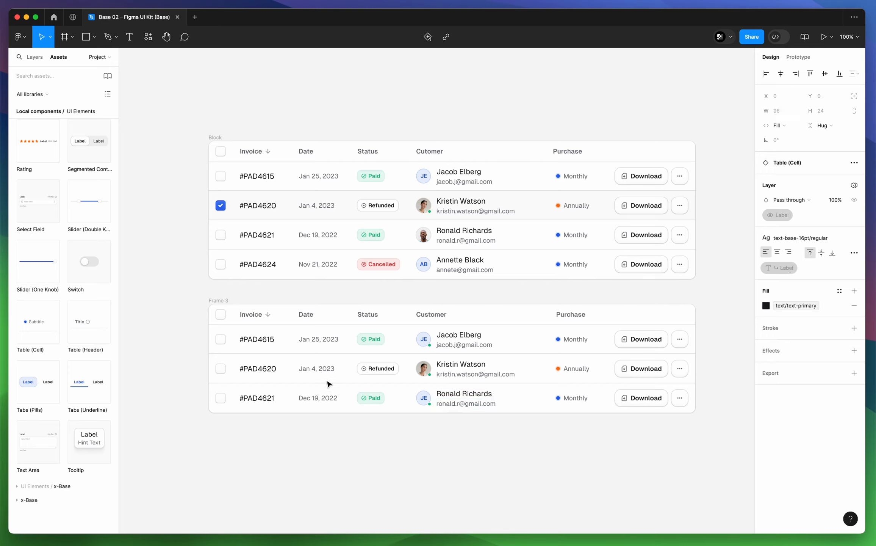
pyautogui.click(517, 439)
# Move the new table further below the reference table and draw a frame of about 1286 × 524 around it.
pyautogui.moveTo(220, 300); pyautogui.dragTo(221, 369)
pyautogui.scroll(-5, 221, 369)
pyautogui.press('-')
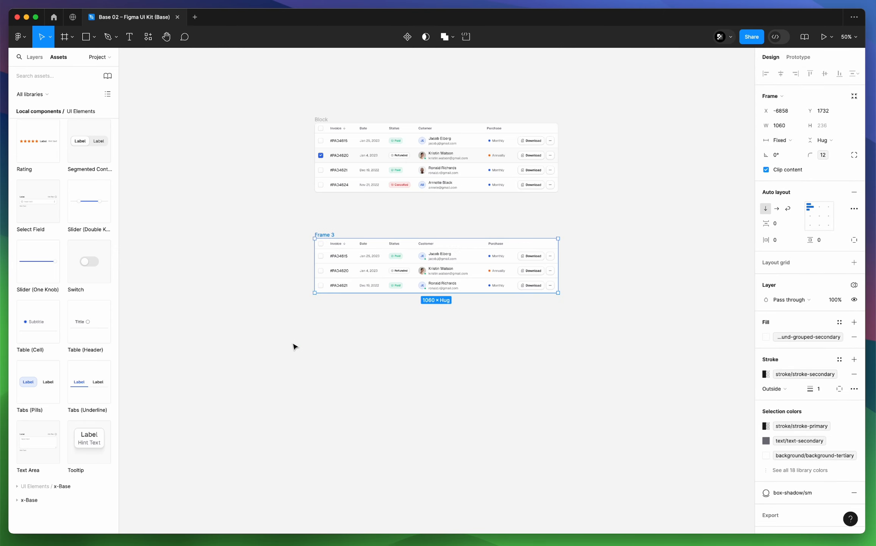
pyautogui.click(67, 42)
pyautogui.moveTo(287, 216); pyautogui.dragTo(582, 337)
pyautogui.click(428, 278)
pyautogui.scroll(1, 322, 231)
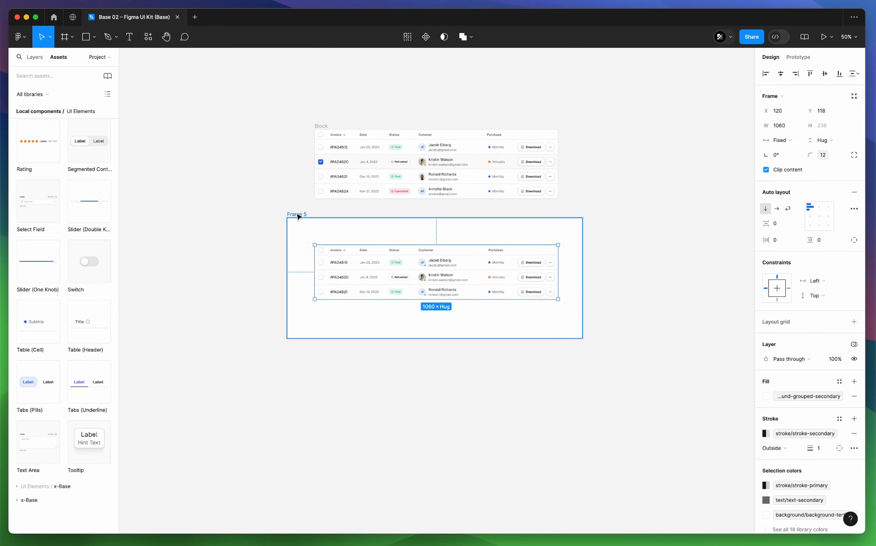
# Fill the outer frame with background/background-primary and center the table inside it horizontally and vertically.
pyautogui.click(297, 213)
pyautogui.click(840, 259)
pyautogui.scroll(-6, 670, 367)
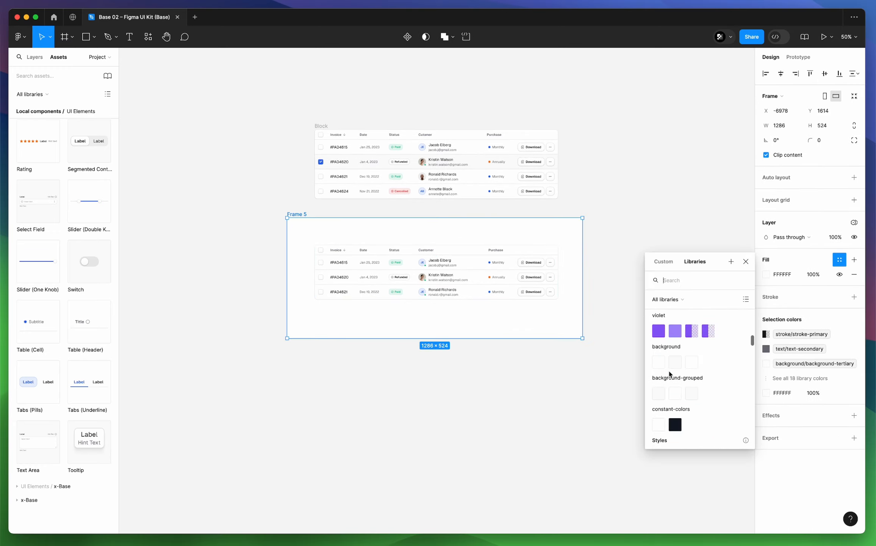
pyautogui.click(663, 371)
pyautogui.press('Return')
pyautogui.click(780, 74)
pyautogui.click(824, 74)
pyautogui.click(387, 220)
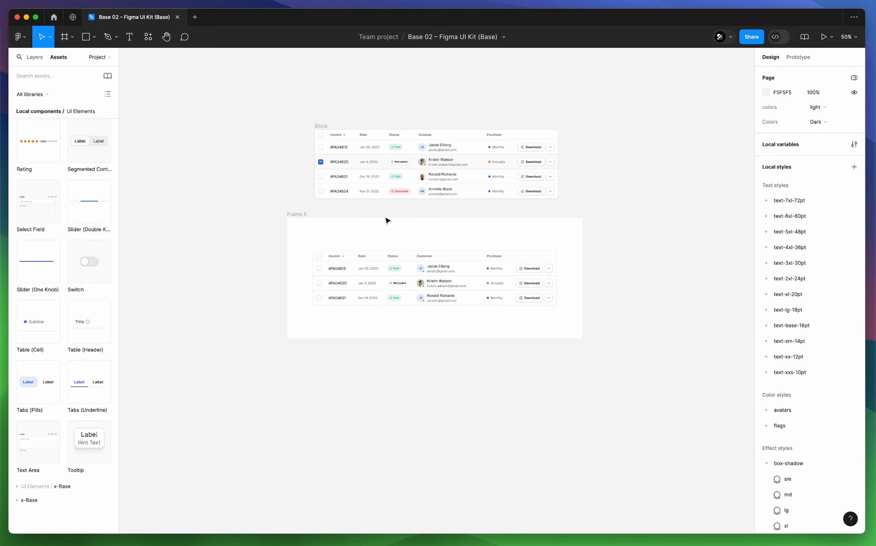
# Switch the outer frame's colors variable mode to dark.
pyautogui.click(297, 214)
pyautogui.click(854, 225)
pyautogui.moveTo(811, 251)
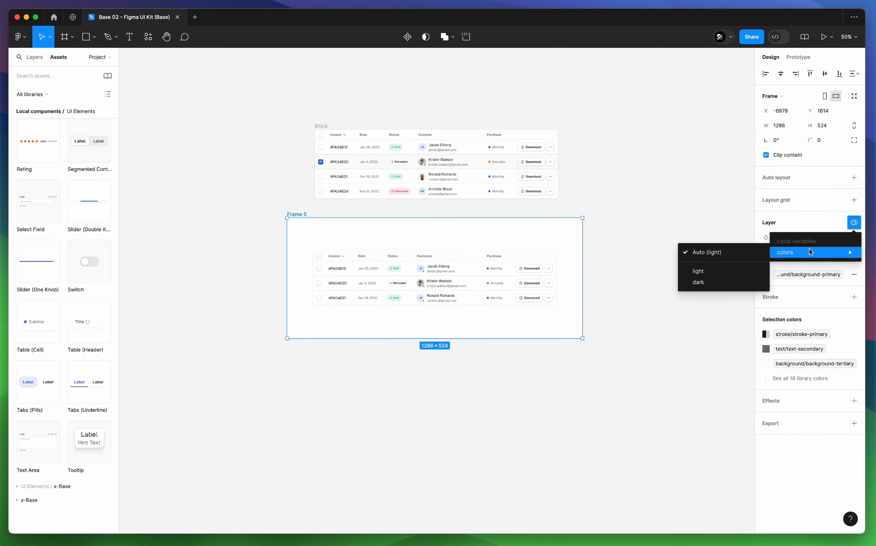
pyautogui.click(682, 282)
pyautogui.click(624, 280)
# Widen the table frame inside the outer frame to about 1086.
pyautogui.hotkey('shift', '0')
pyautogui.scroll(2, 616, 424)
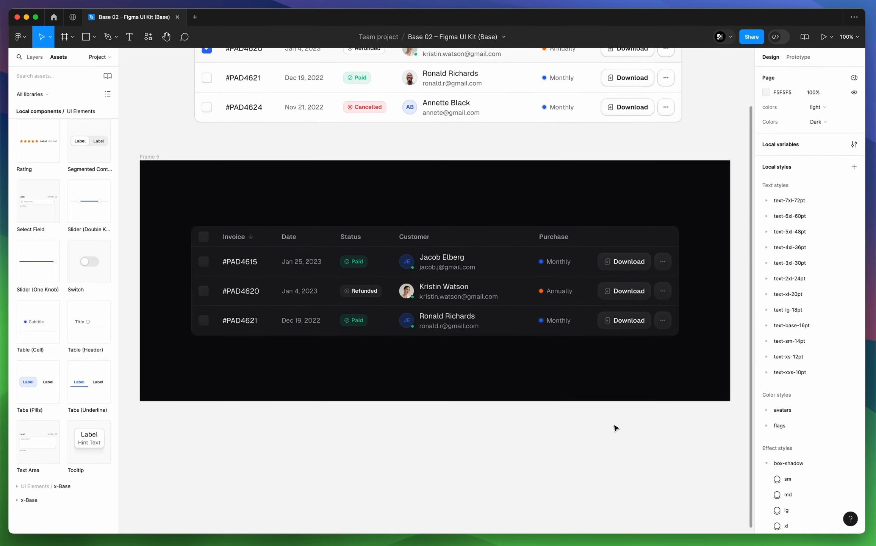
pyautogui.click(555, 319)
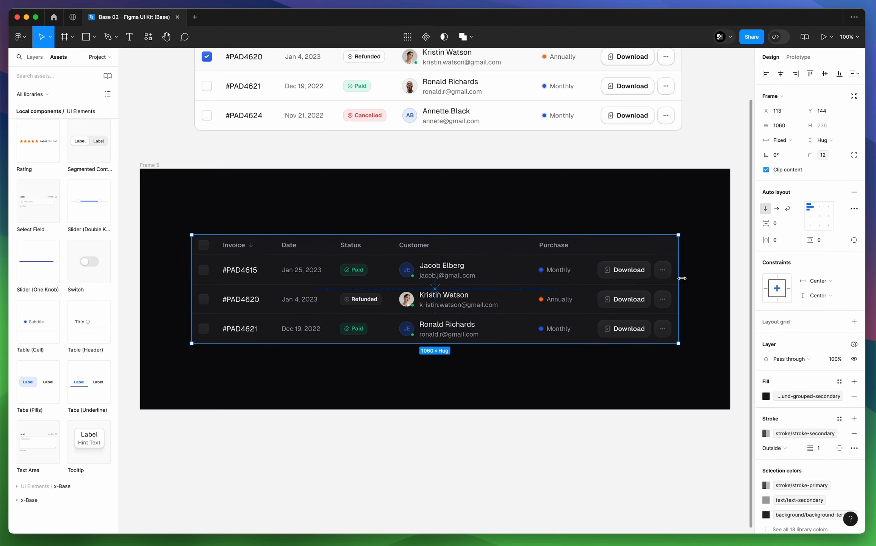
pyautogui.moveTo(680, 279)
pyautogui.mouseDown()
pyautogui.moveTo(625, 279)
pyautogui.moveTo(702, 279)
pyautogui.moveTo(690, 279)
pyautogui.mouseUp()
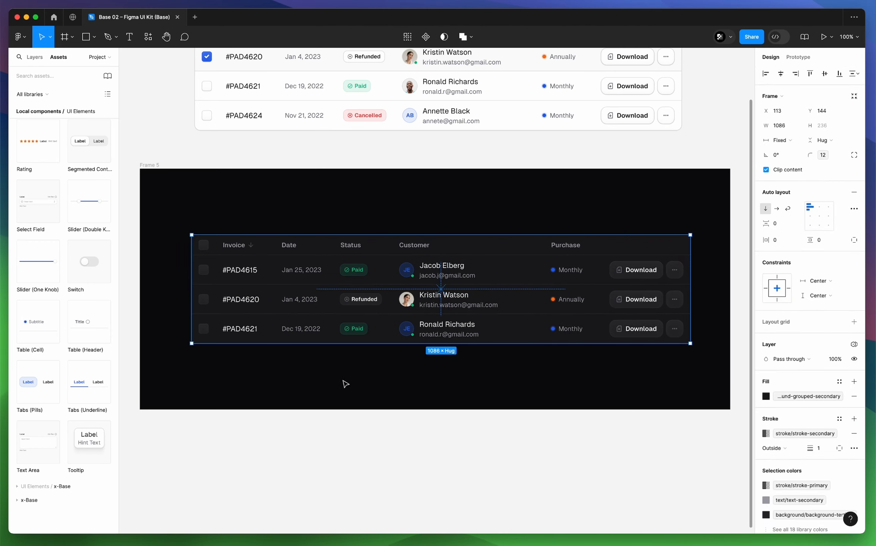
pyautogui.click(344, 381)
pyautogui.hscroll(-1, 345, 380)
# Set the outer frame's colors variable mode to light.
pyautogui.click(154, 165)
pyautogui.click(817, 252)
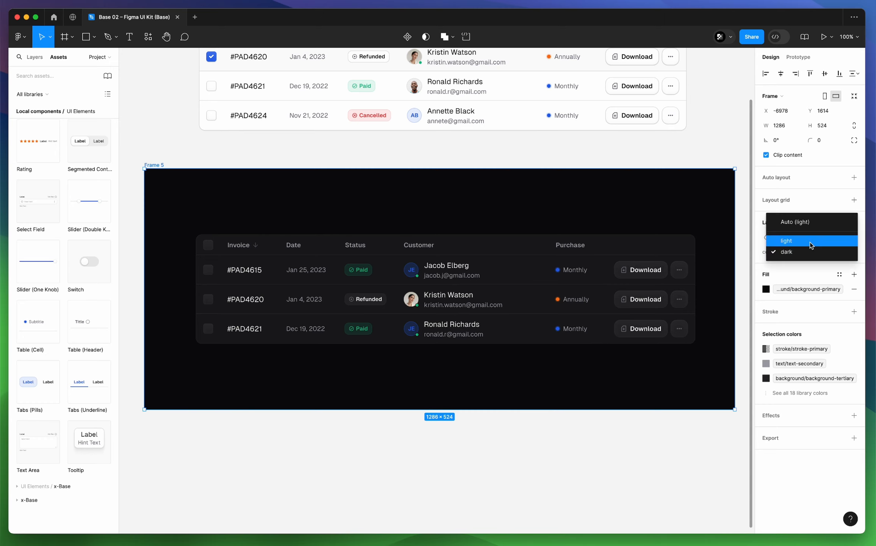
pyautogui.click(812, 237)
pyautogui.click(601, 424)
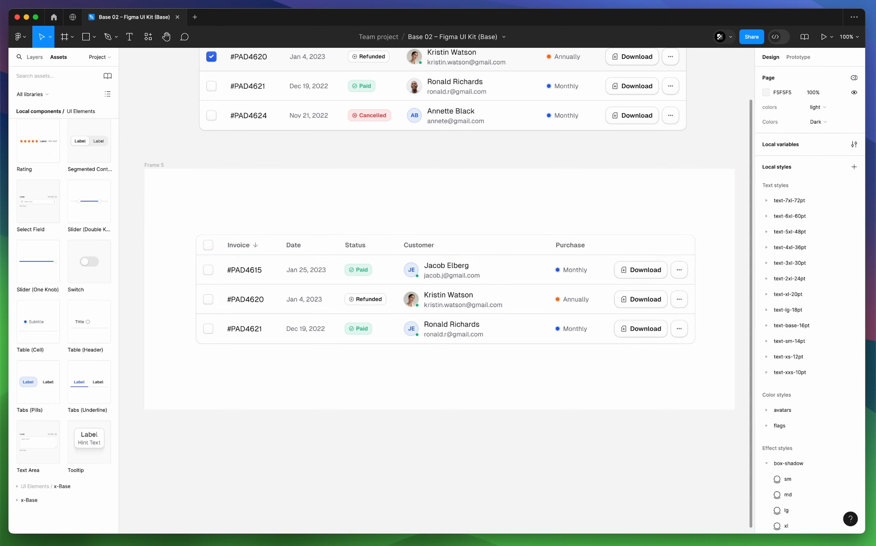